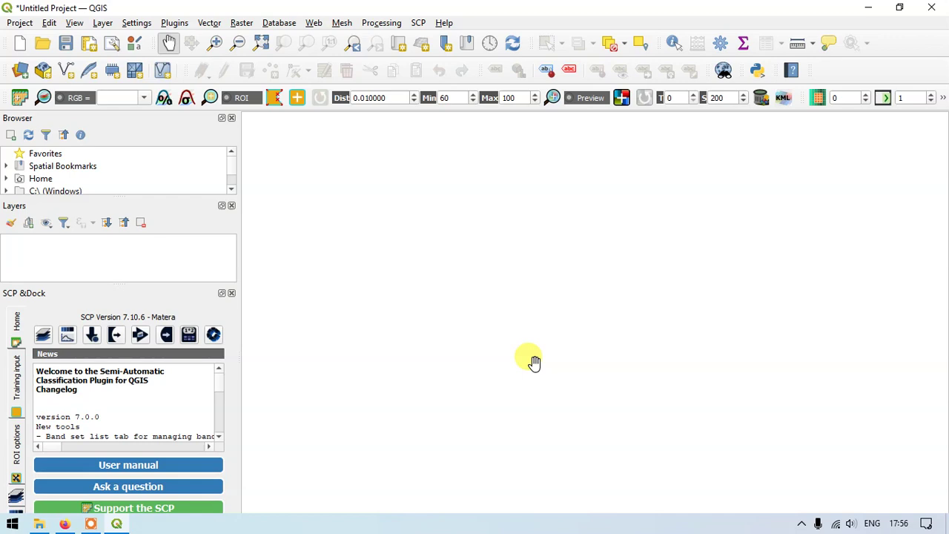
# Switch to Firefox showing the USGS EarthExplorer Landsat Collection 2 Level-1 dataset list.
pyautogui.click(65, 524)
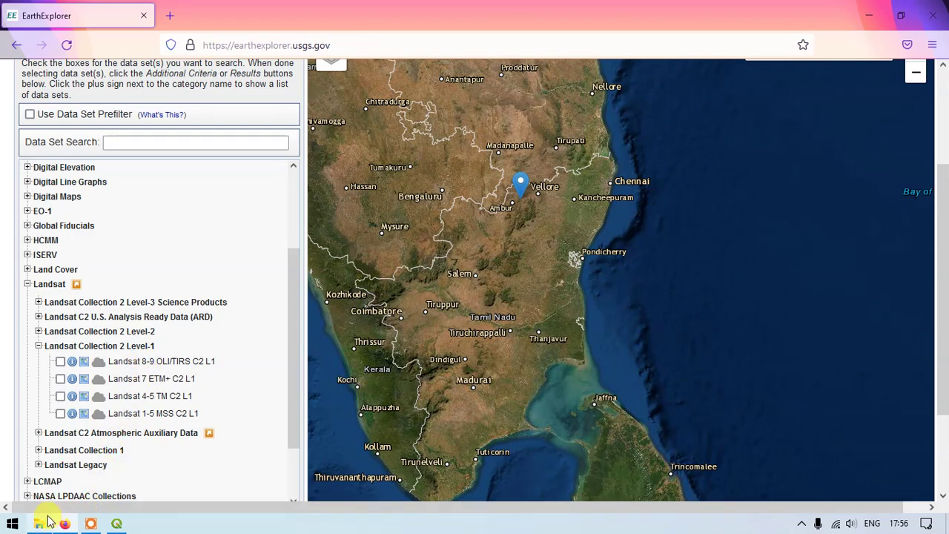
# Switch back to the empty QGIS Untitled Project with the SCP dock open.
pyautogui.click(115, 524)
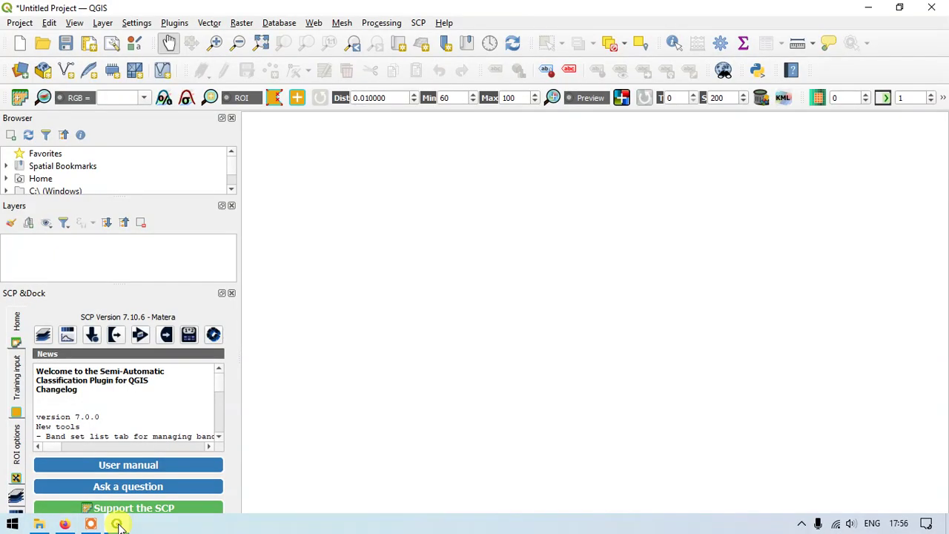
# Open SCP Preprocessing > Landsat for TOA reflectance and brightness temperature conversion.
pyautogui.click(419, 23)
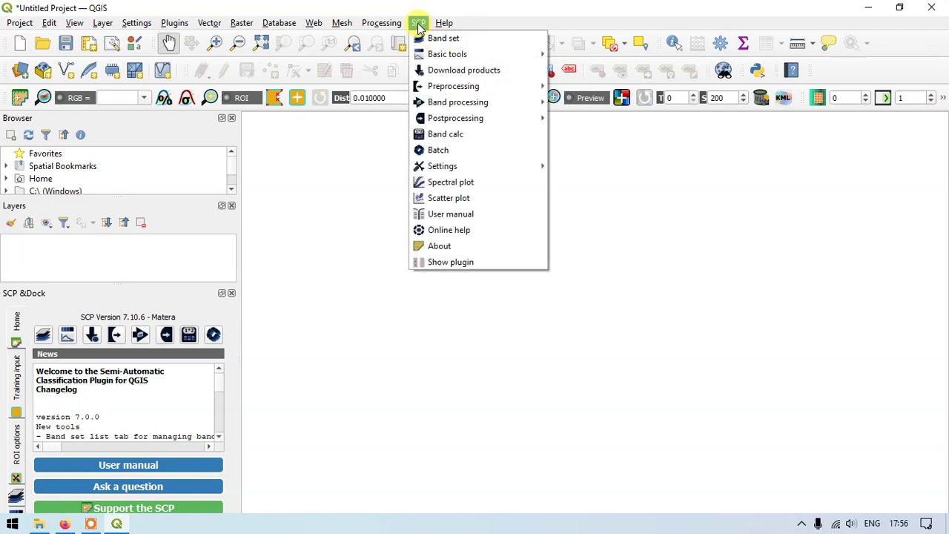
pyautogui.moveTo(438, 87)
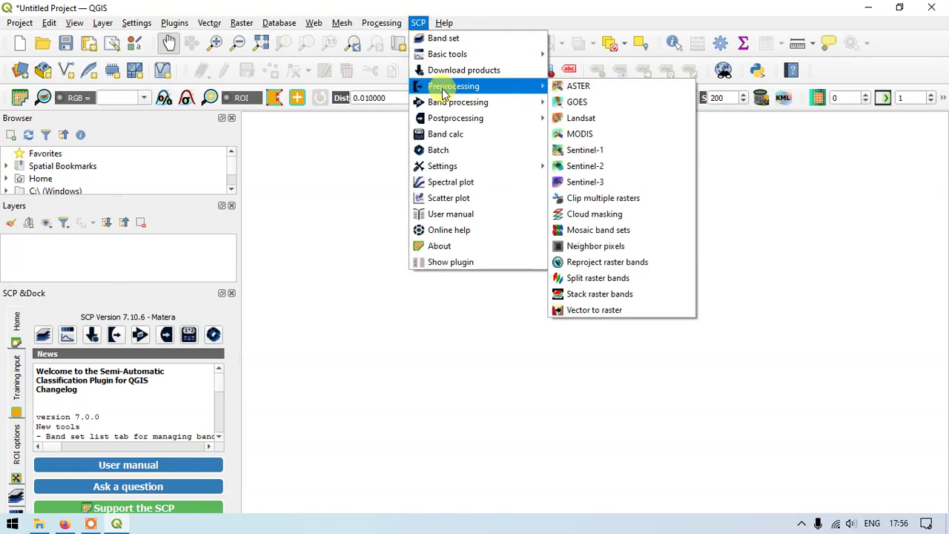
pyautogui.click(582, 120)
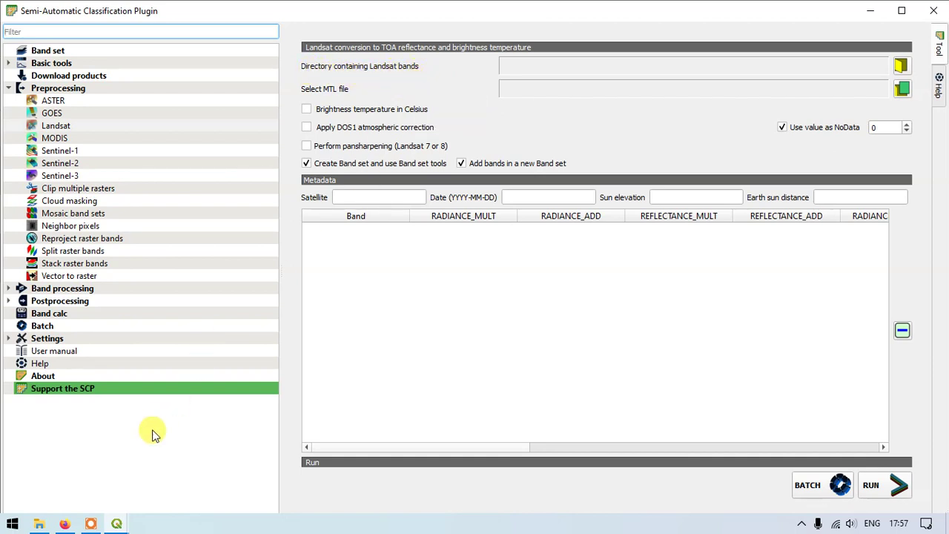
# Extract the LC08 RAR archive in Image1 with Extract Here, then return to QGIS.
pyautogui.click(40, 524)
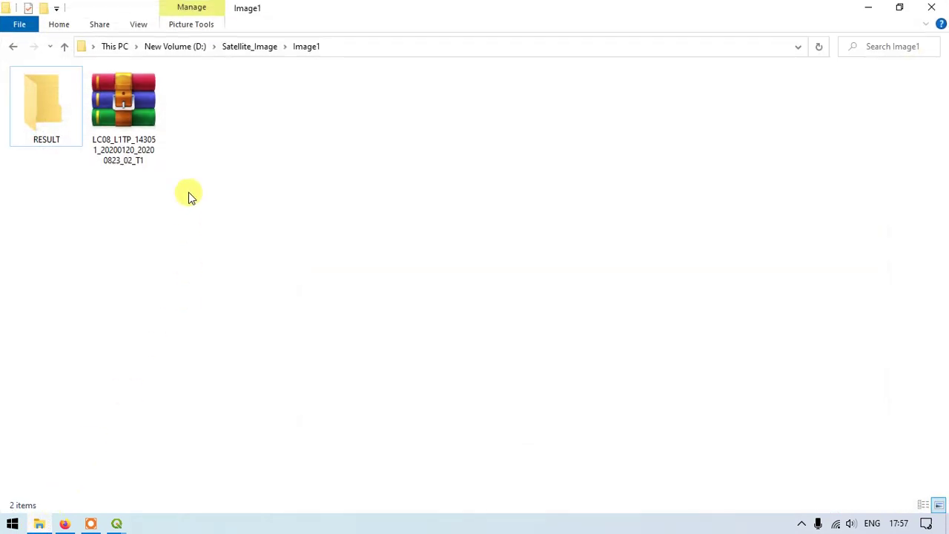
pyautogui.click(133, 95)
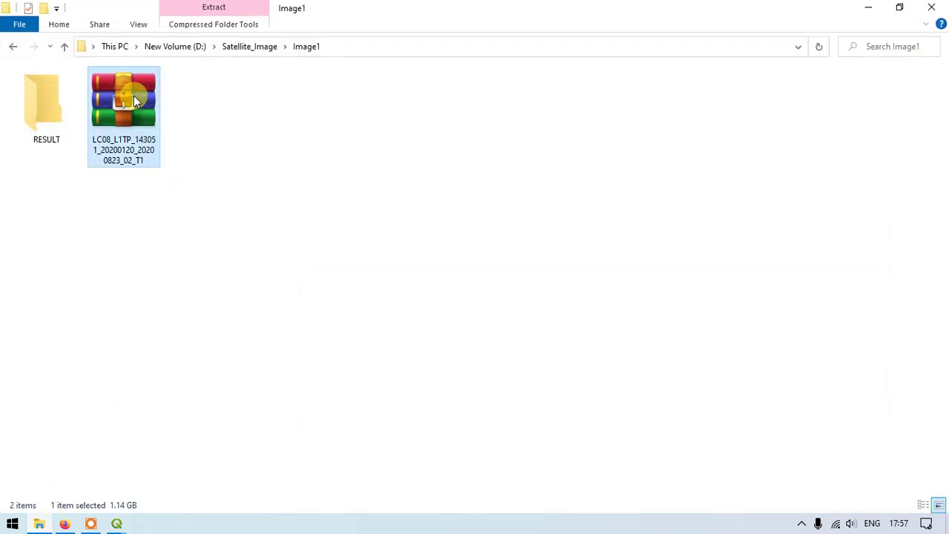
pyautogui.rightClick(133, 95)
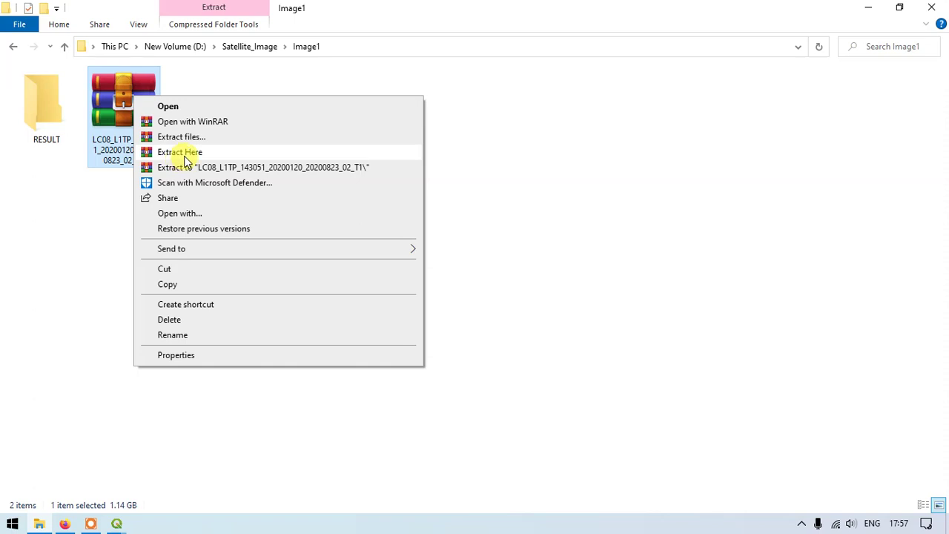
pyautogui.click(186, 160)
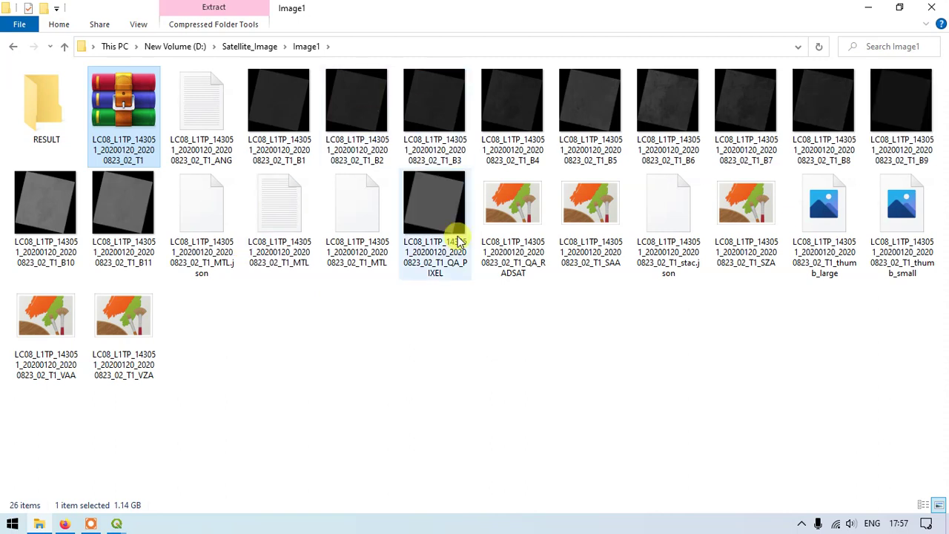
pyautogui.click(468, 295)
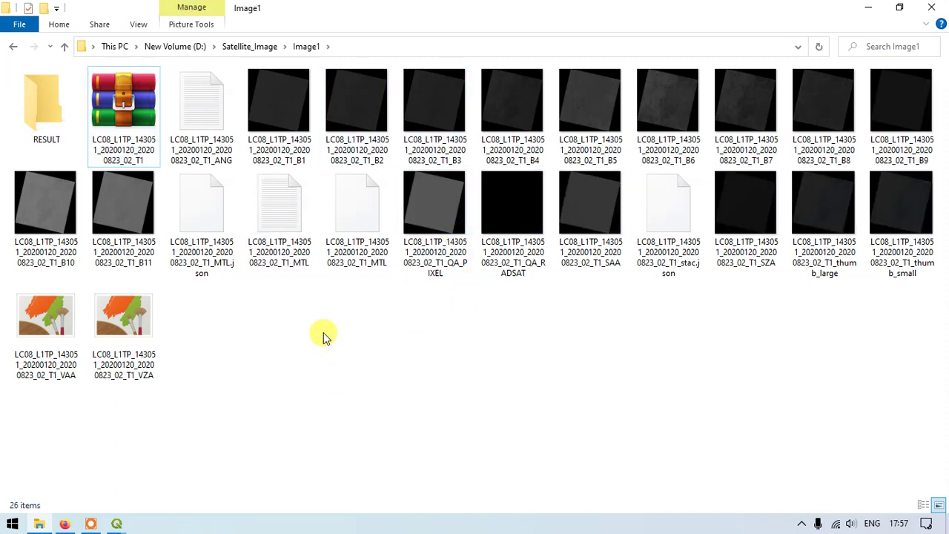
pyautogui.click(117, 524)
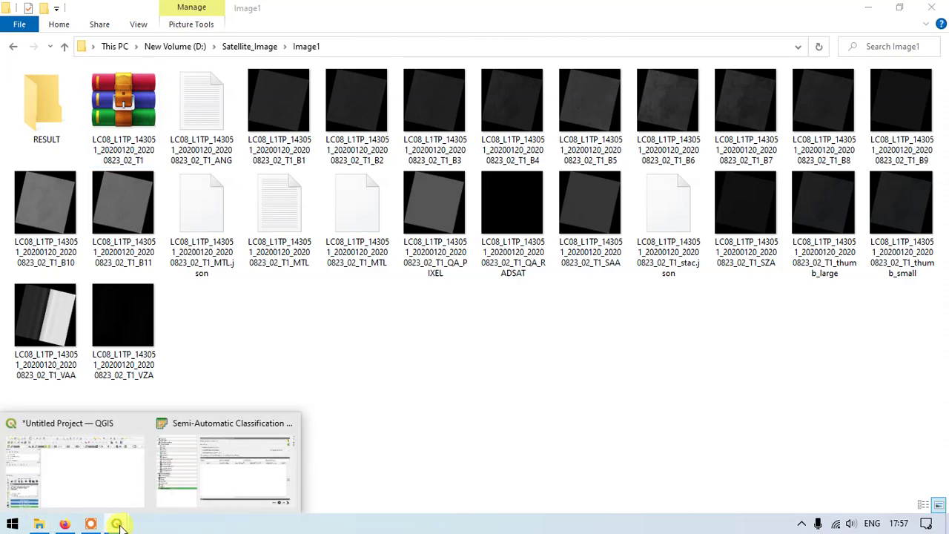
# Set D:/Satellite_Image/Image1 as the Landsat bands directory, loading the LANDSAT_8 2020-01-20 metadata.
pyautogui.click(247, 468)
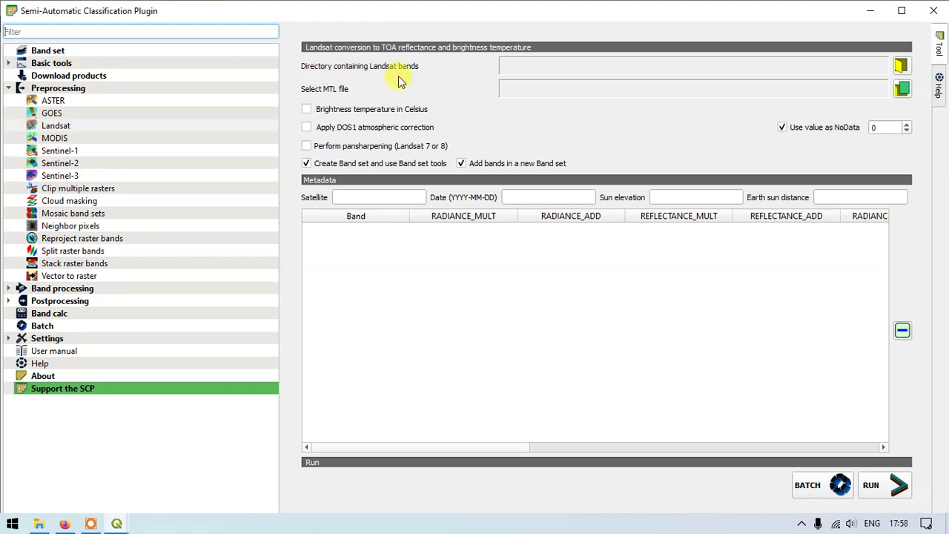
pyautogui.click(900, 67)
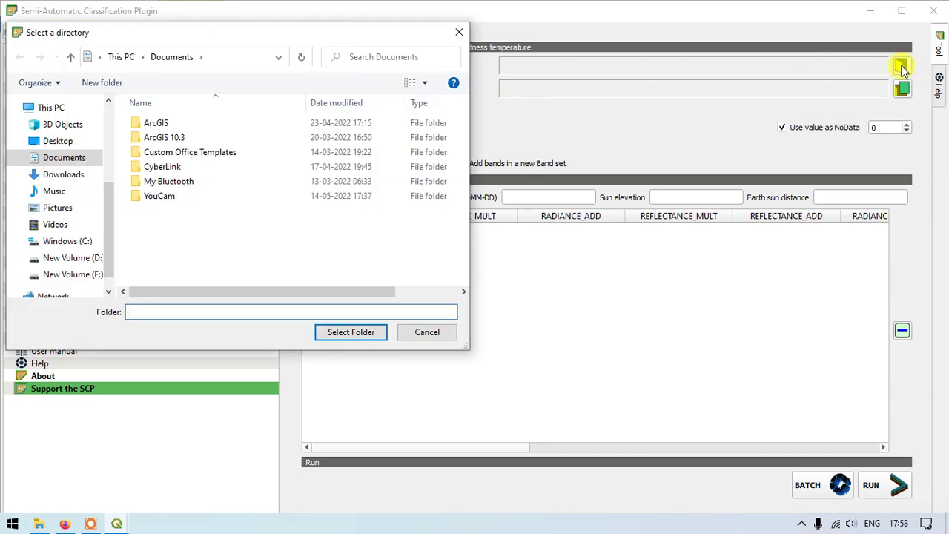
pyautogui.click(70, 258)
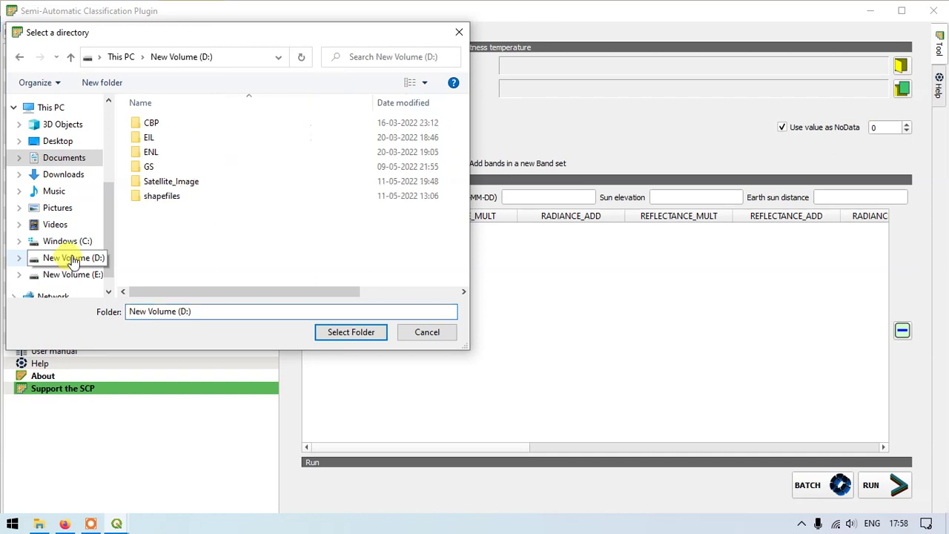
pyautogui.doubleClick(170, 181)
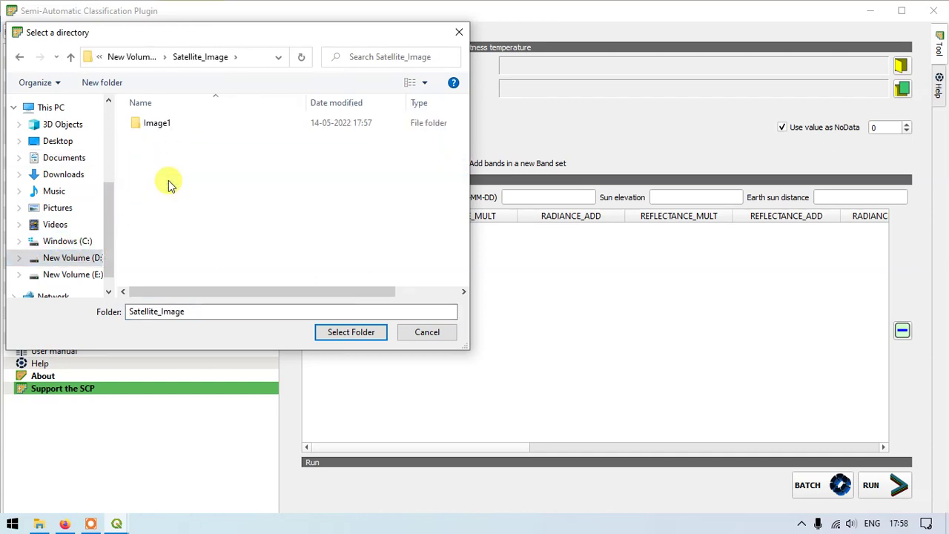
pyautogui.click(169, 124)
pyautogui.doubleClick(169, 124)
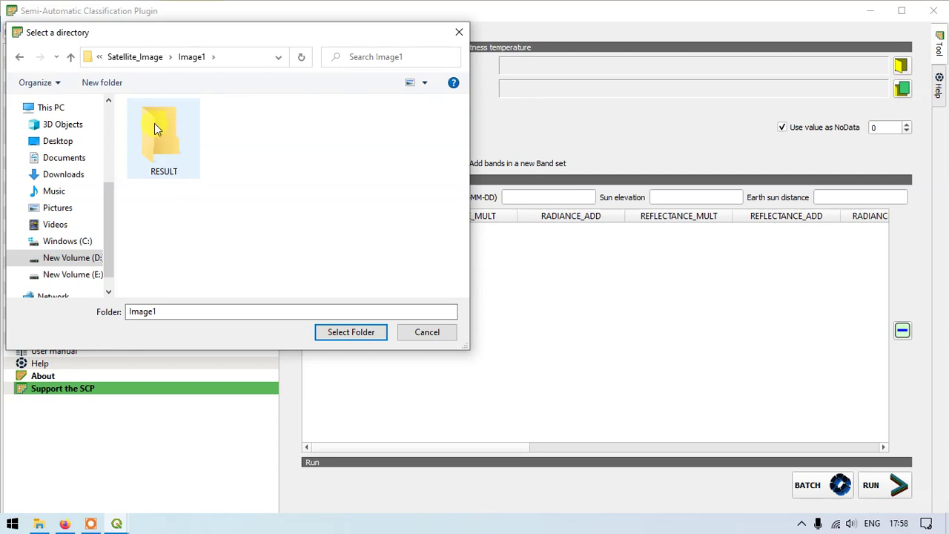
pyautogui.click(72, 60)
pyautogui.click(199, 118)
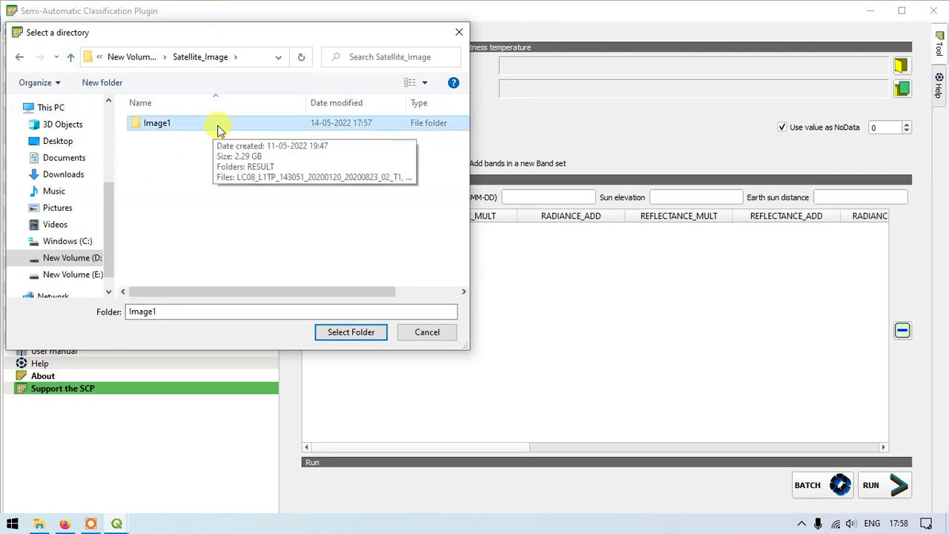
pyautogui.click(353, 333)
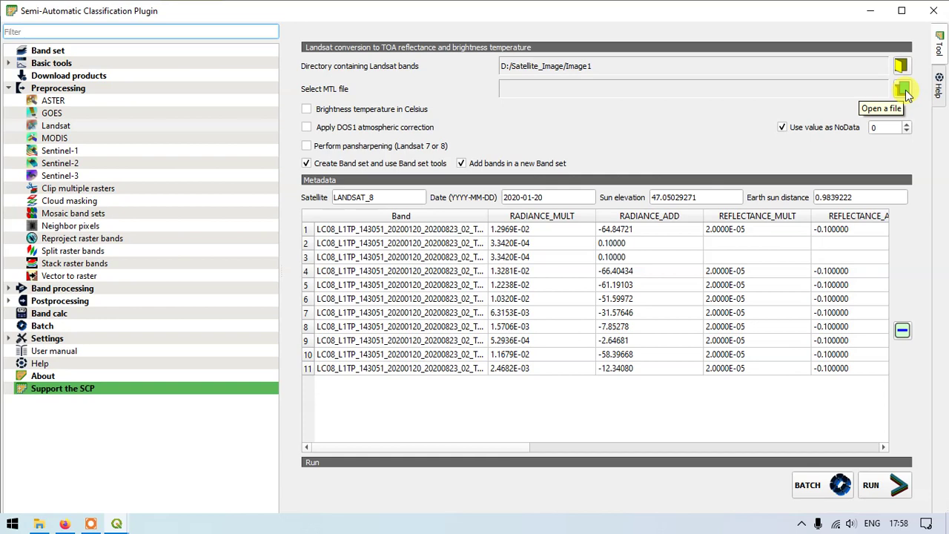
pyautogui.click(903, 90)
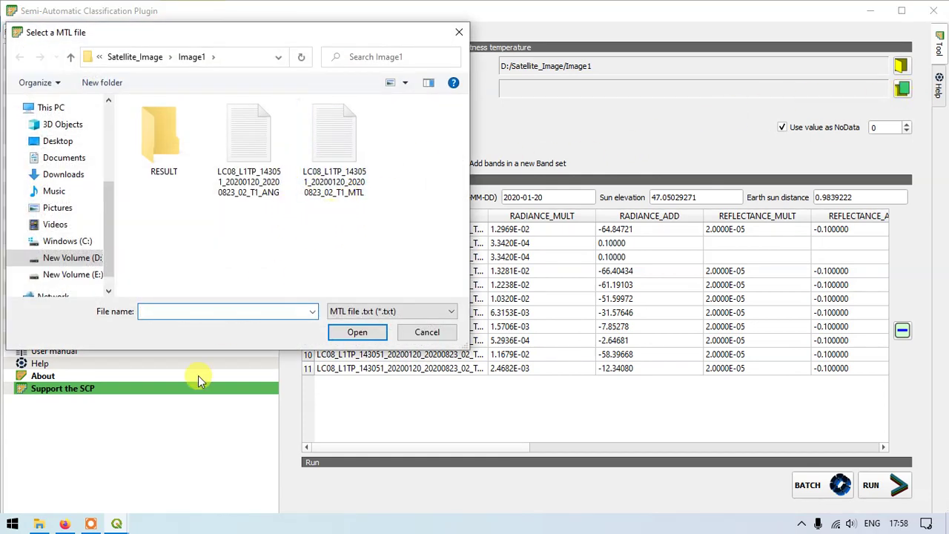
pyautogui.click(39, 525)
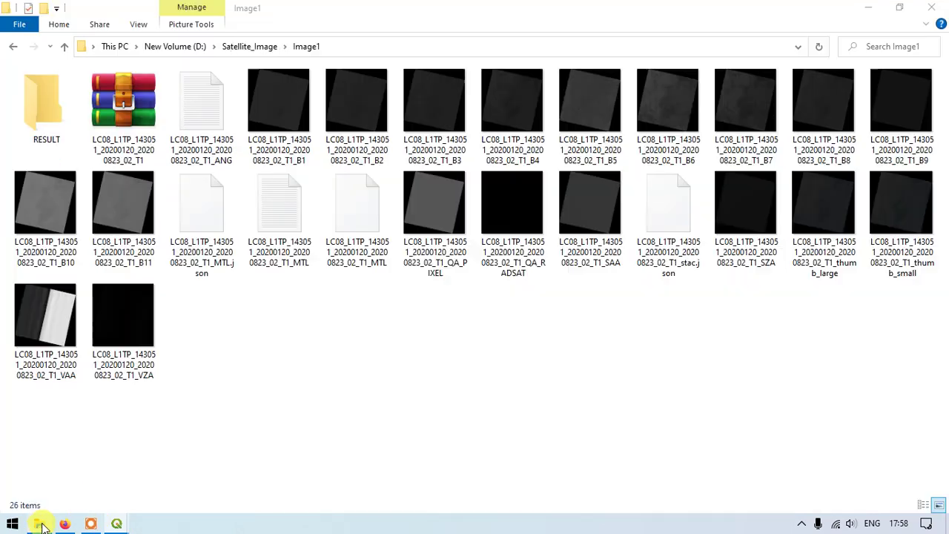
pyautogui.click(284, 245)
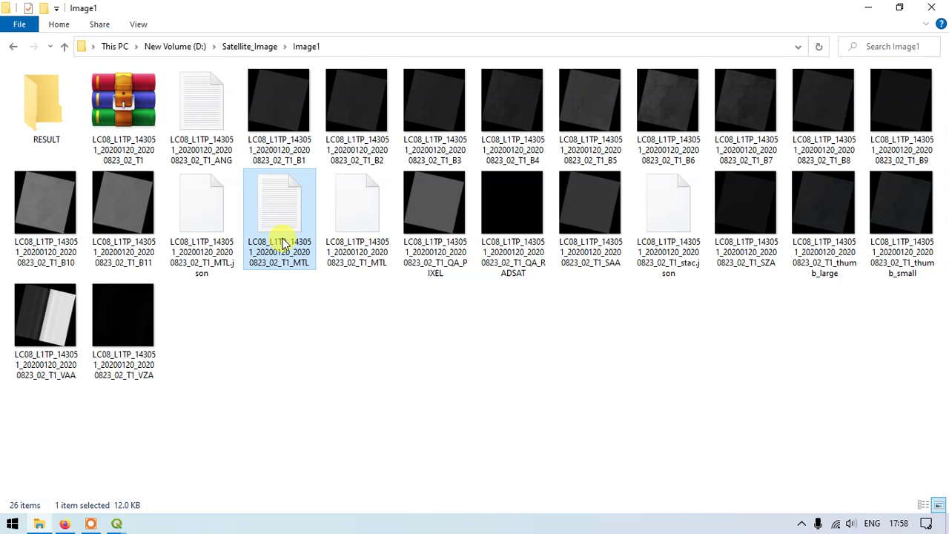
pyautogui.doubleClick(284, 243)
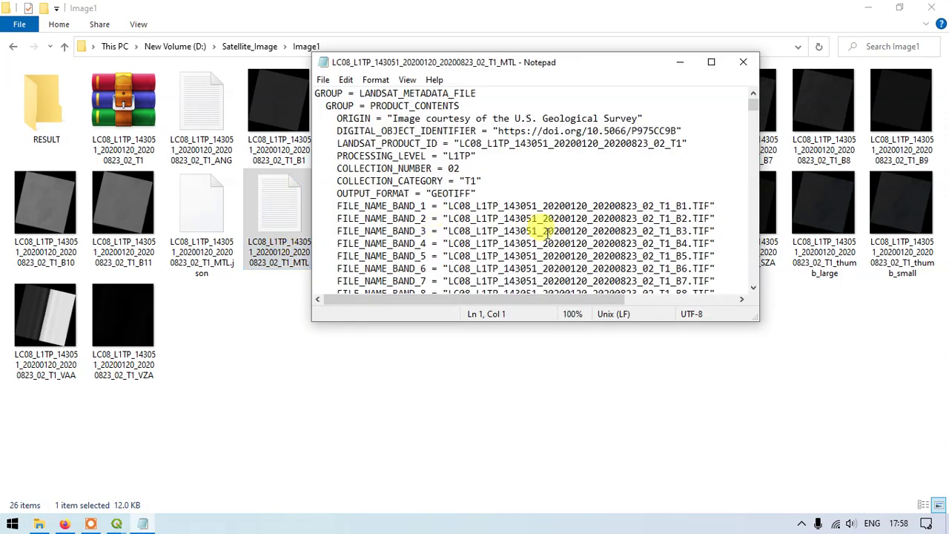
pyautogui.scroll(-1, 548, 236)
pyautogui.scroll(1, 548, 236)
pyautogui.click(740, 66)
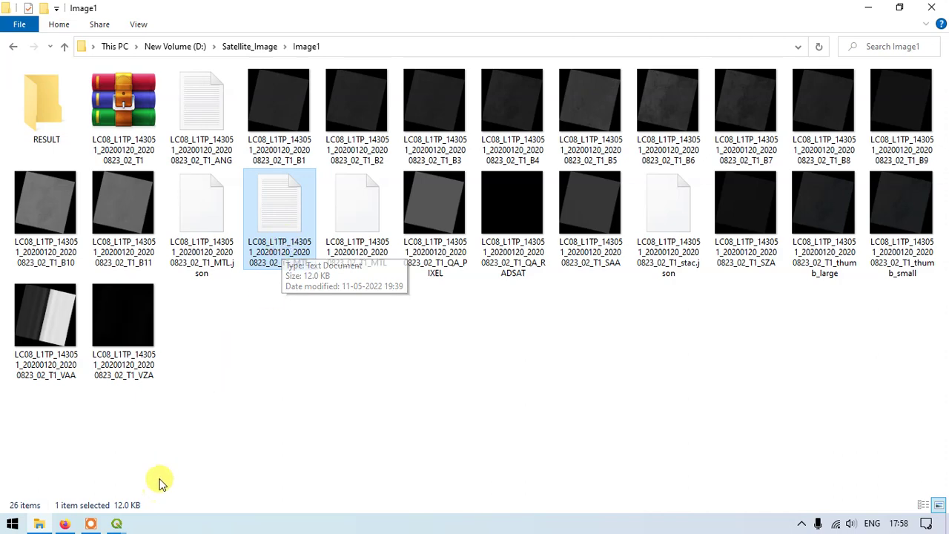
pyautogui.moveTo(119, 525)
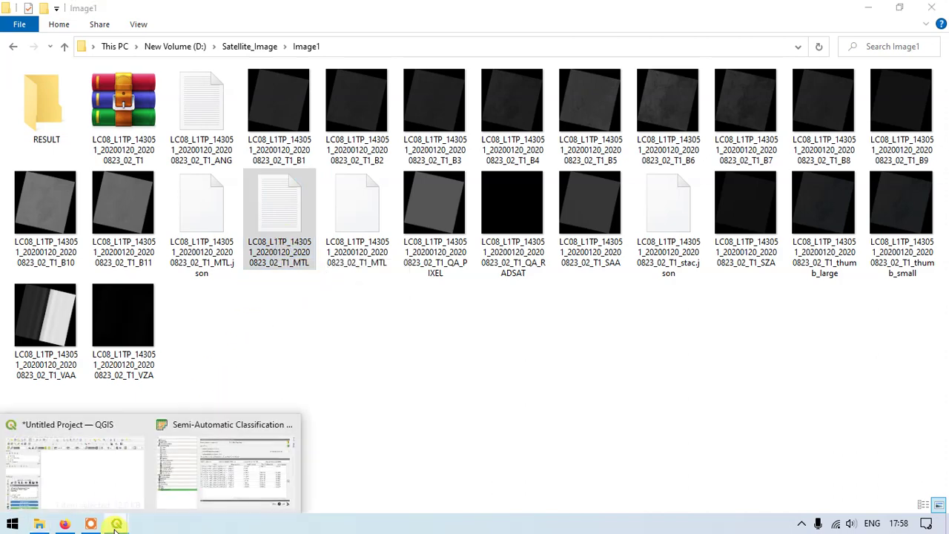
# Load LC08_L1TP_143051_20200120_20200823_02_T1_MTL.txt from Image1 as the MTL metadata file.
pyautogui.click(213, 470)
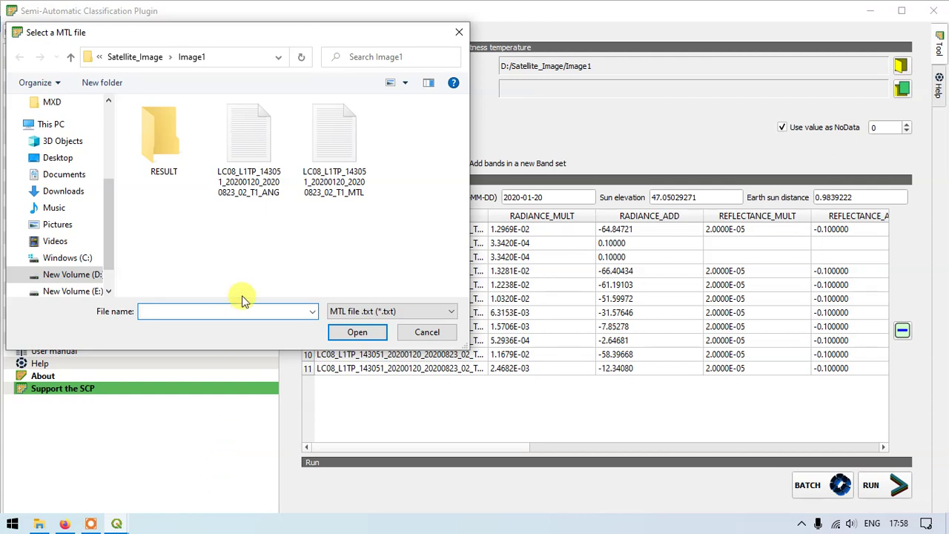
pyautogui.click(342, 180)
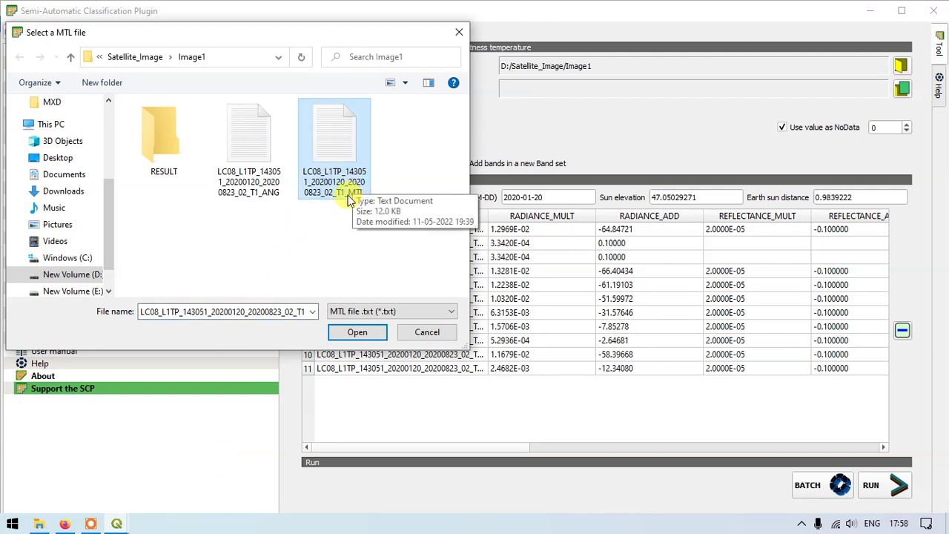
pyautogui.click(338, 185)
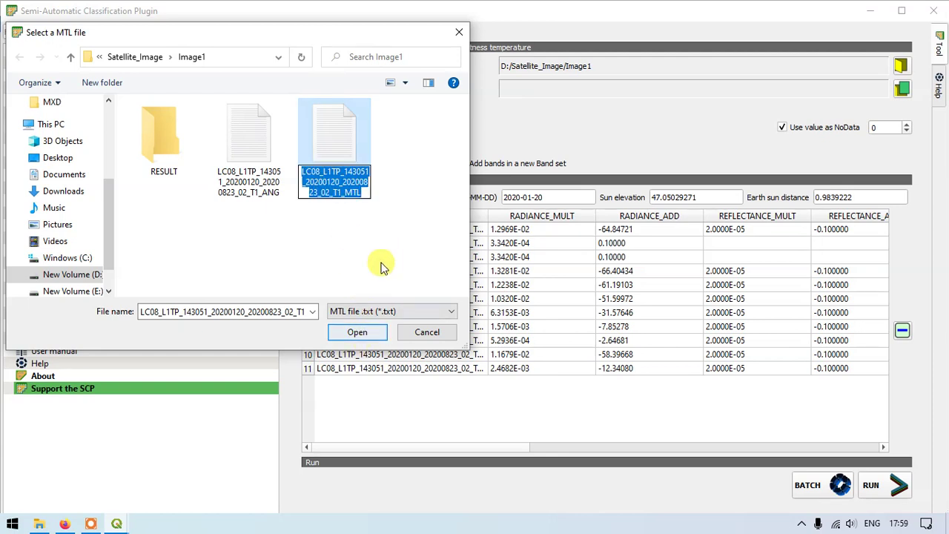
pyautogui.click(362, 331)
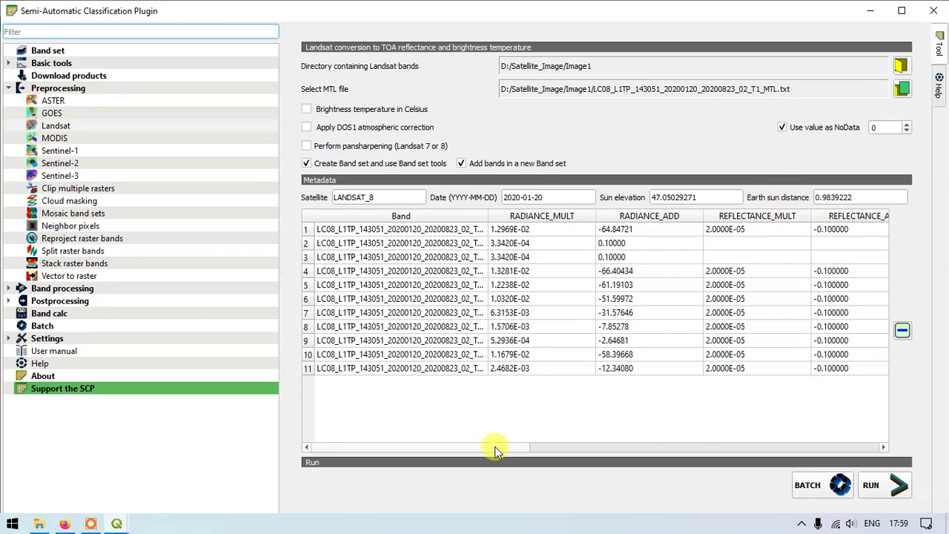
# Widen the Band column and delete rows B2–B9 and then B1, keeping only B10 and B11.
pyautogui.moveTo(496, 448); pyautogui.dragTo(466, 445)
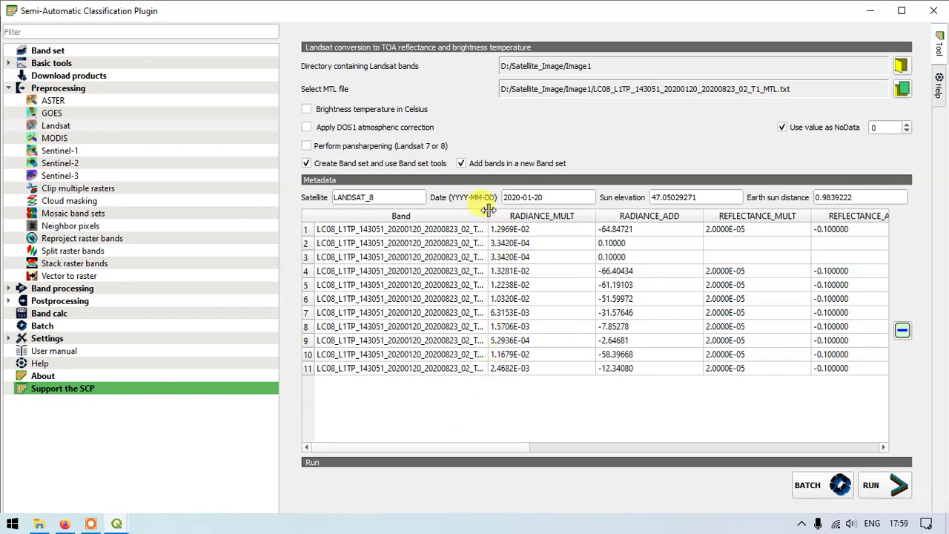
pyautogui.moveTo(487, 216); pyautogui.dragTo(560, 230)
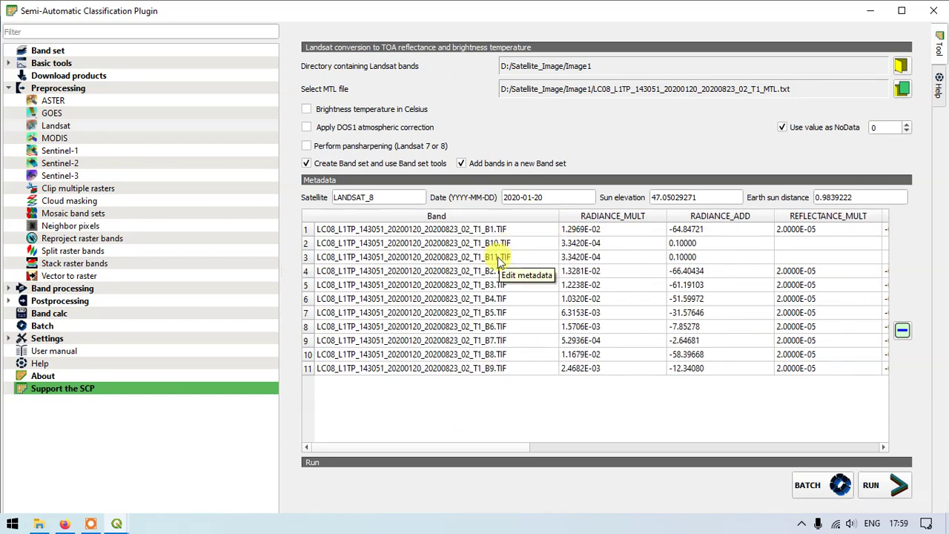
pyautogui.click(308, 271)
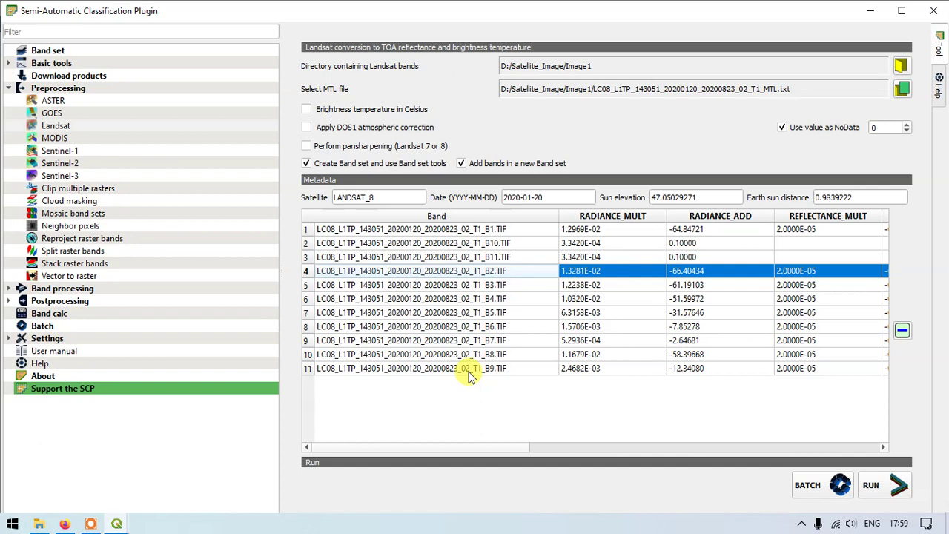
pyautogui.keyDown('shift'); pyautogui.click(309, 370); pyautogui.keyUp('shift')
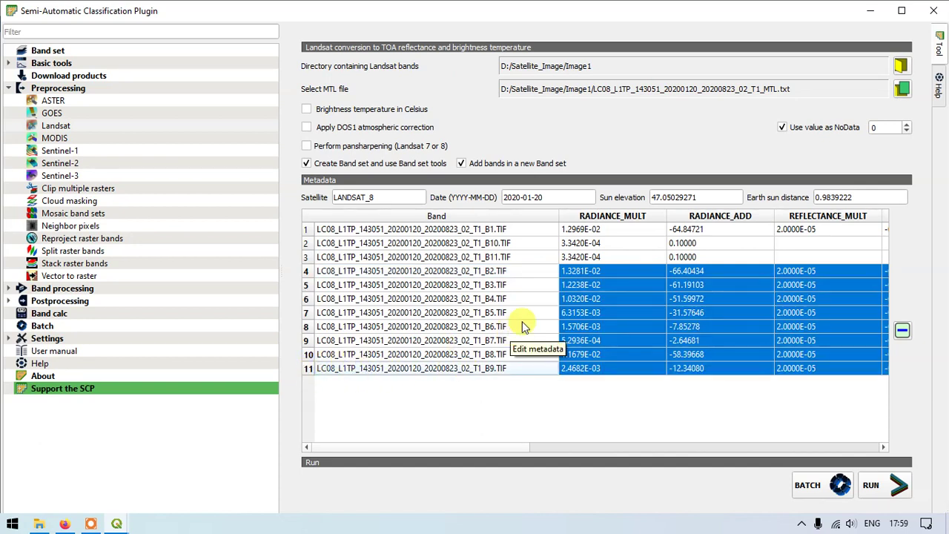
pyautogui.click(902, 331)
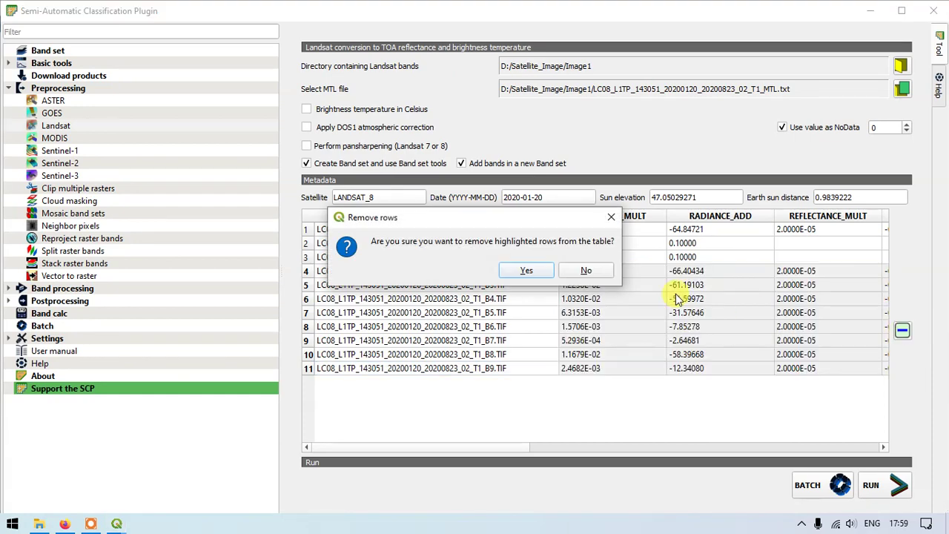
pyautogui.click(528, 271)
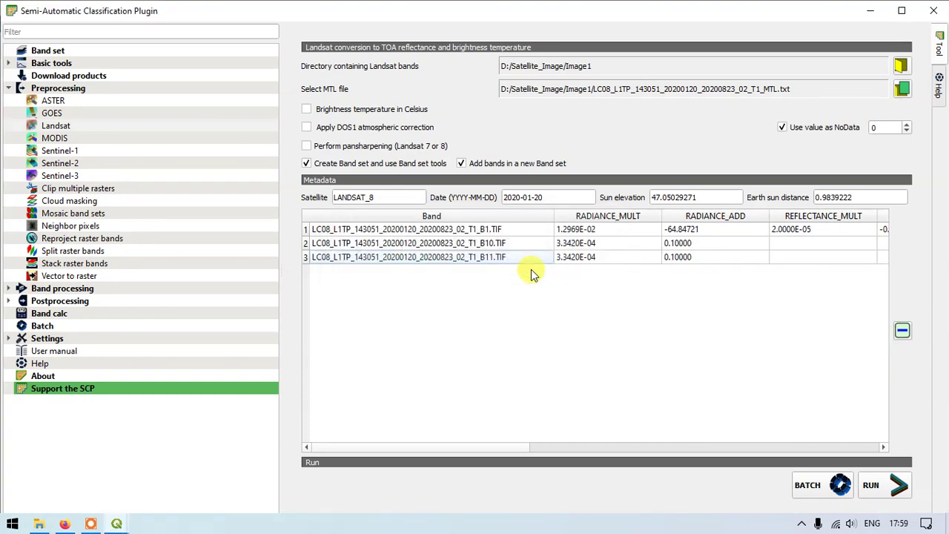
pyautogui.click(305, 230)
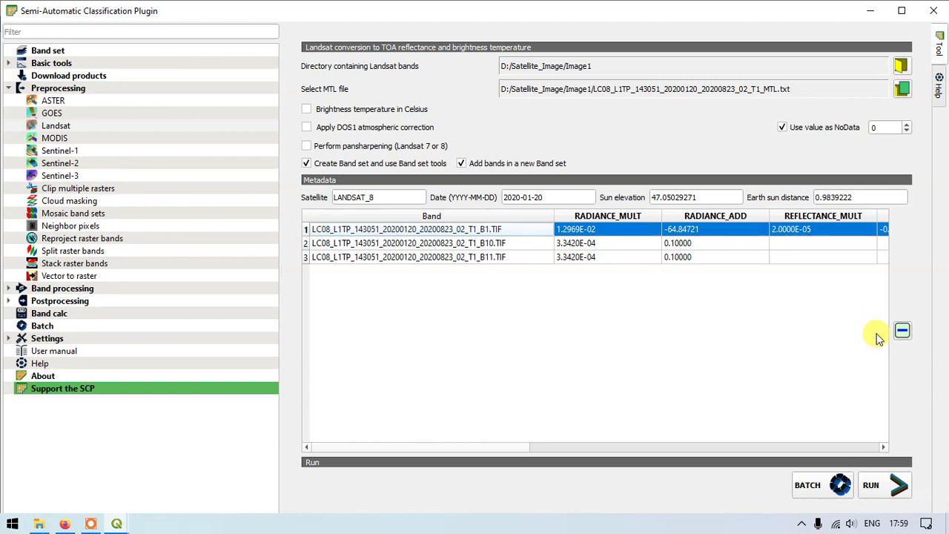
pyautogui.click(903, 331)
pyautogui.click(521, 271)
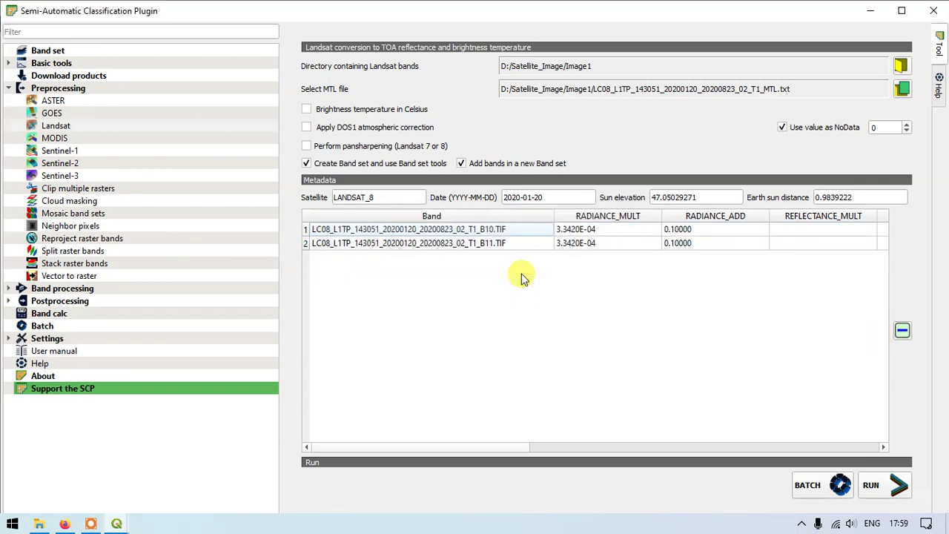
# Enable brightness temperature in Celsius and run the conversion, saving output to the RESULT folder.
pyautogui.click(307, 110)
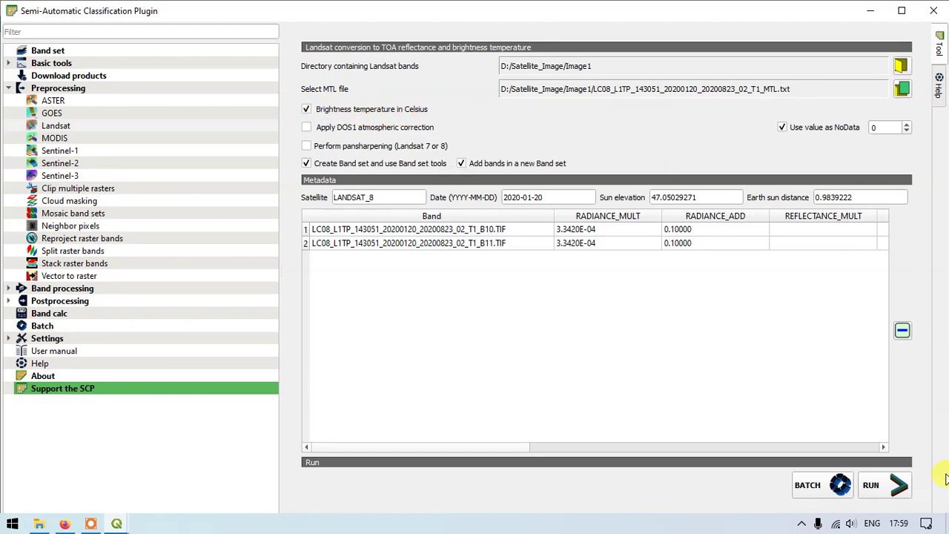
pyautogui.click(894, 489)
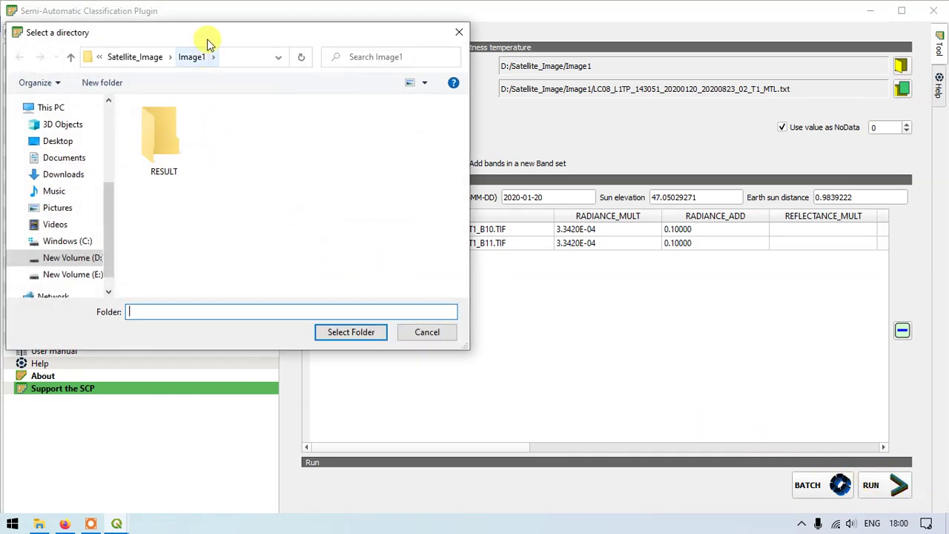
pyautogui.moveTo(211, 39); pyautogui.dragTo(447, 57)
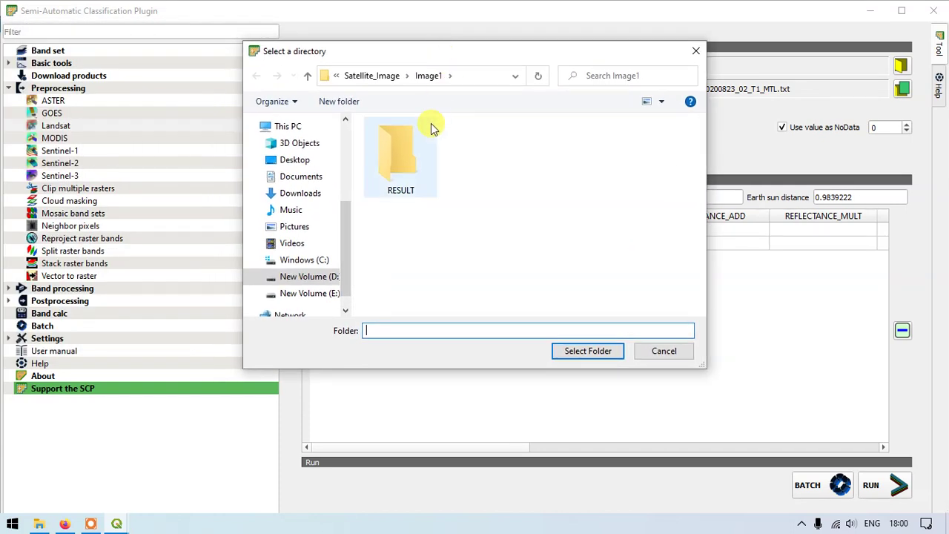
pyautogui.click(410, 157)
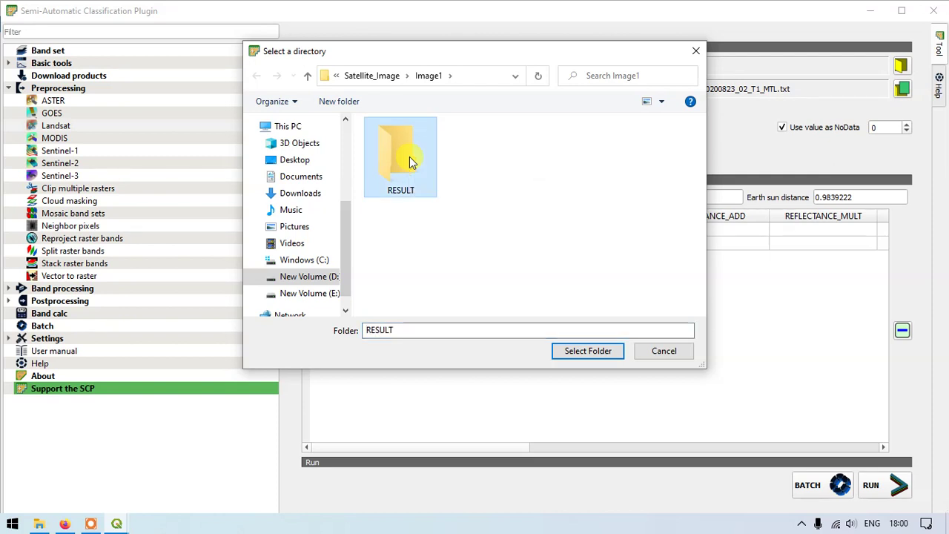
pyautogui.click(608, 355)
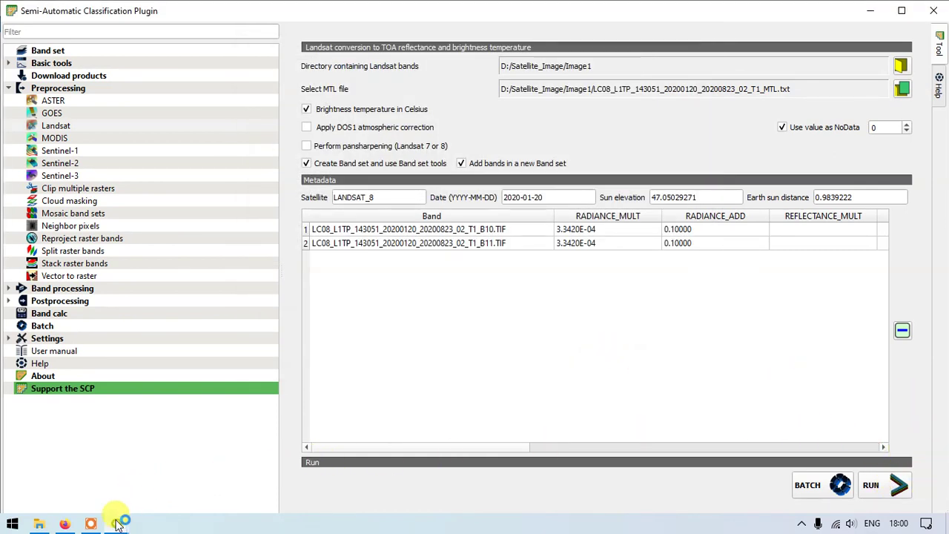
pyautogui.moveTo(119, 524)
pyautogui.click(115, 471)
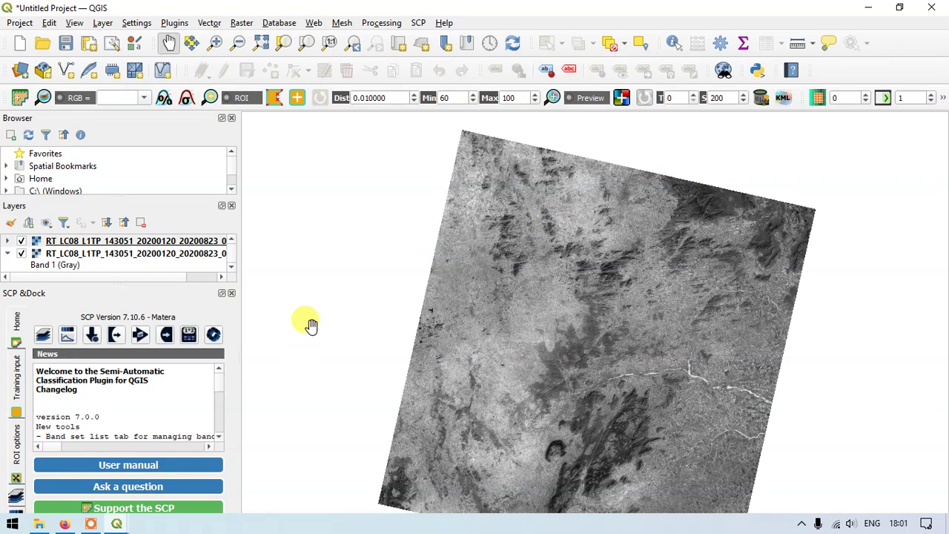
# Close the SCP dock, enlarge and widen the Layers panel, and hide the B11 layer.
pyautogui.click(232, 293)
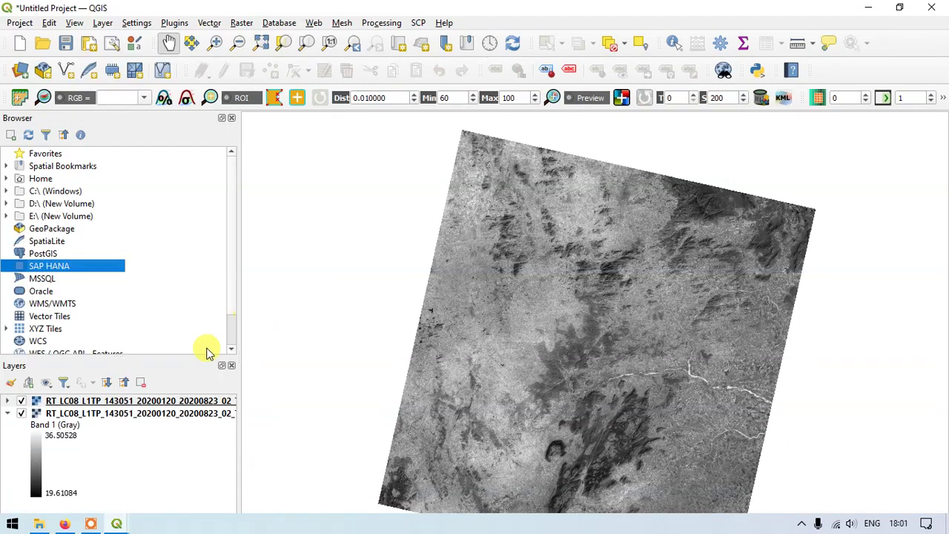
pyautogui.moveTo(128, 354); pyautogui.dragTo(149, 186)
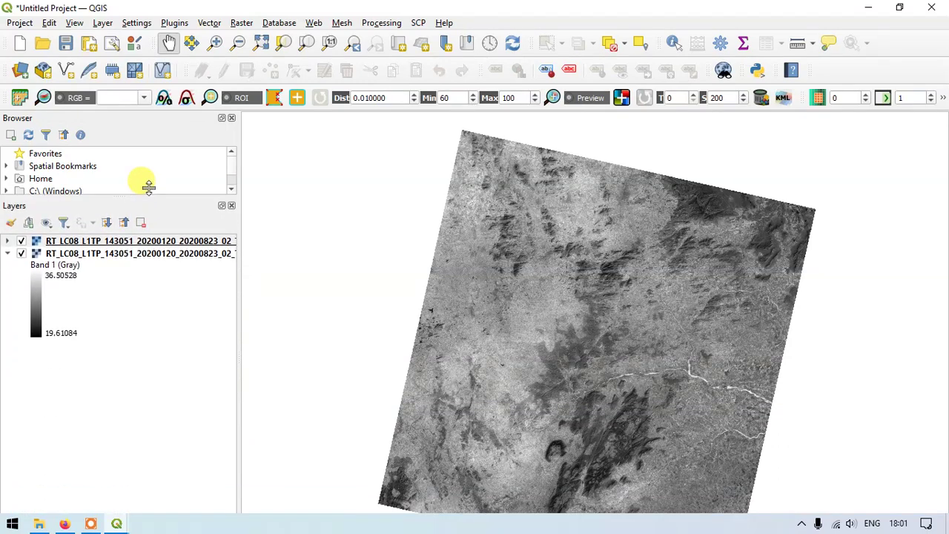
pyautogui.click(7, 241)
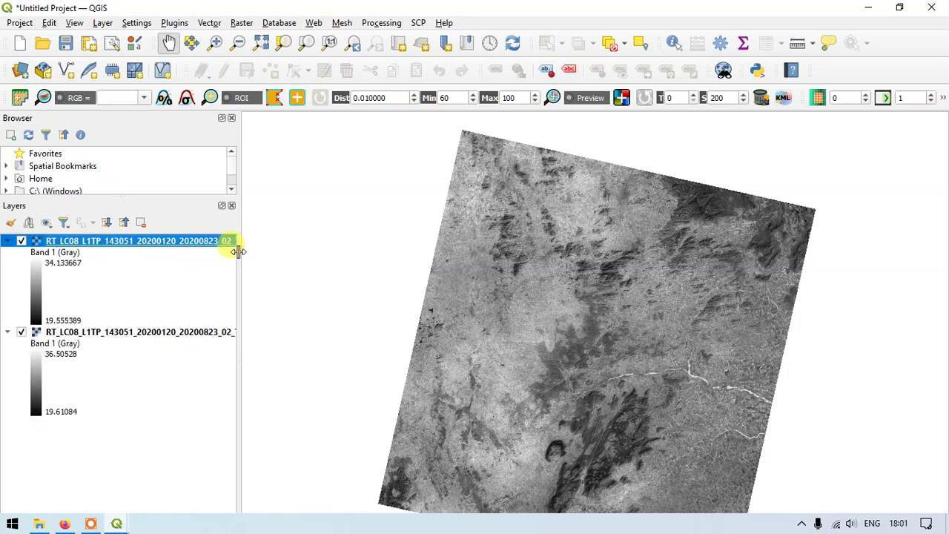
pyautogui.moveTo(238, 252); pyautogui.dragTo(328, 269)
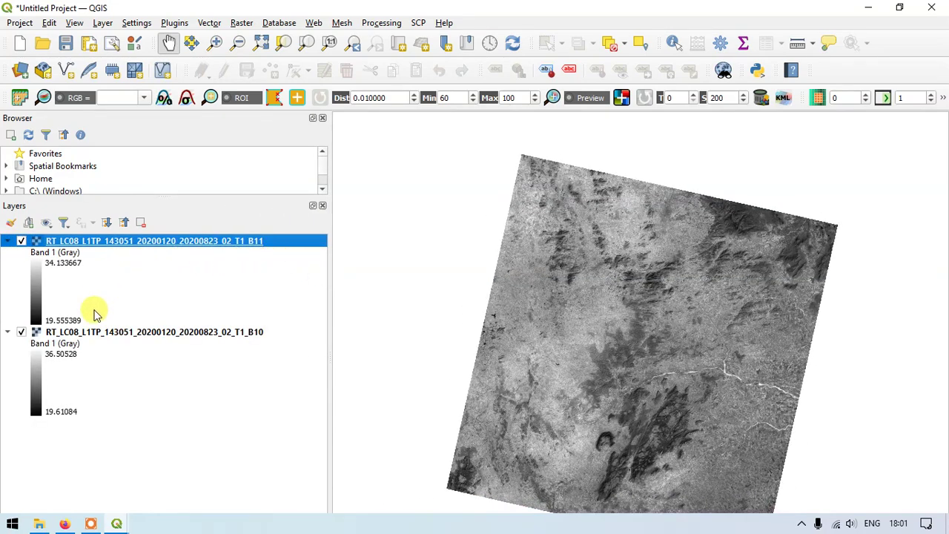
pyautogui.click(159, 333)
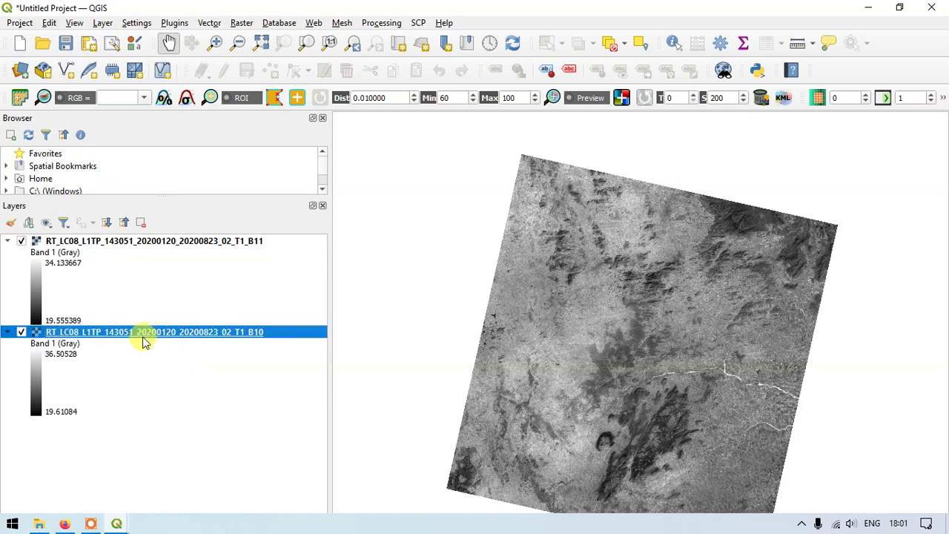
pyautogui.click(22, 243)
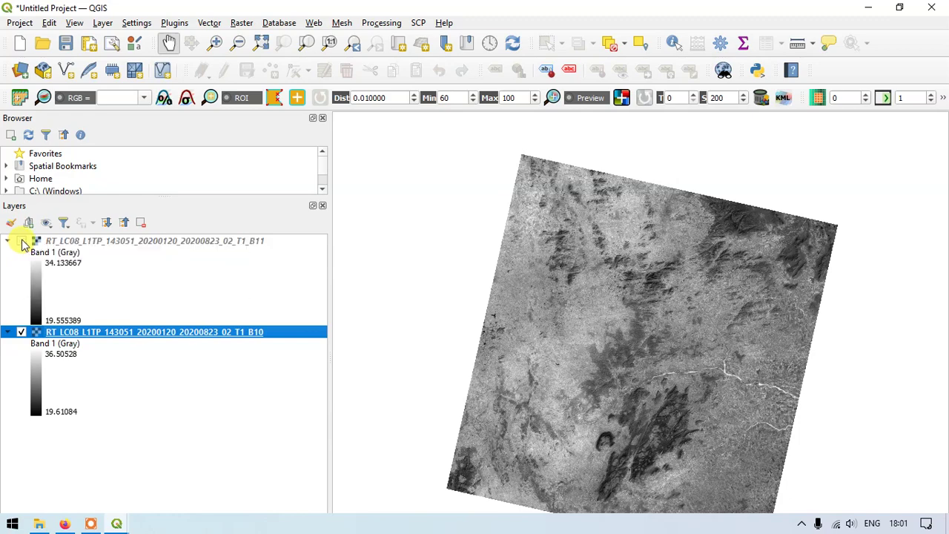
# In the B10 layer properties, set the renderer to Singleband pseudocolor.
pyautogui.rightClick(206, 336)
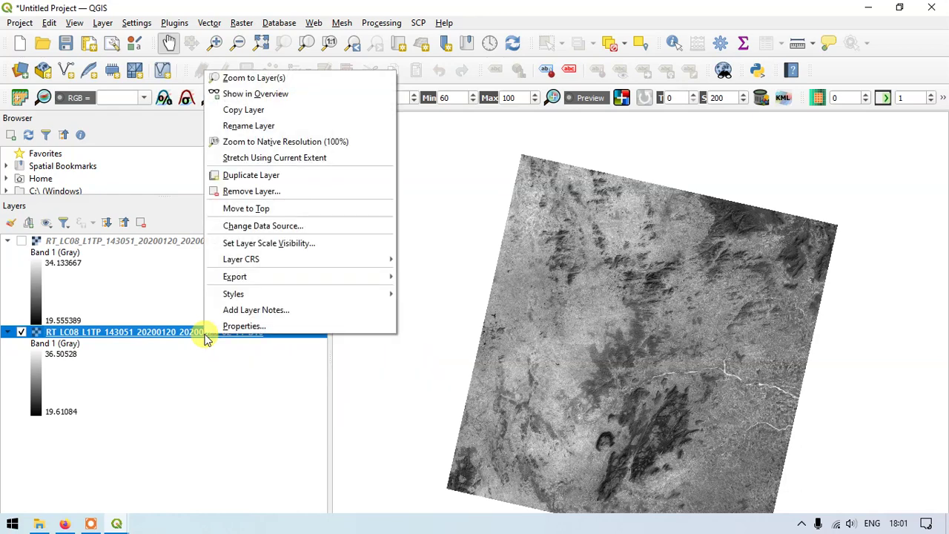
pyautogui.click(229, 327)
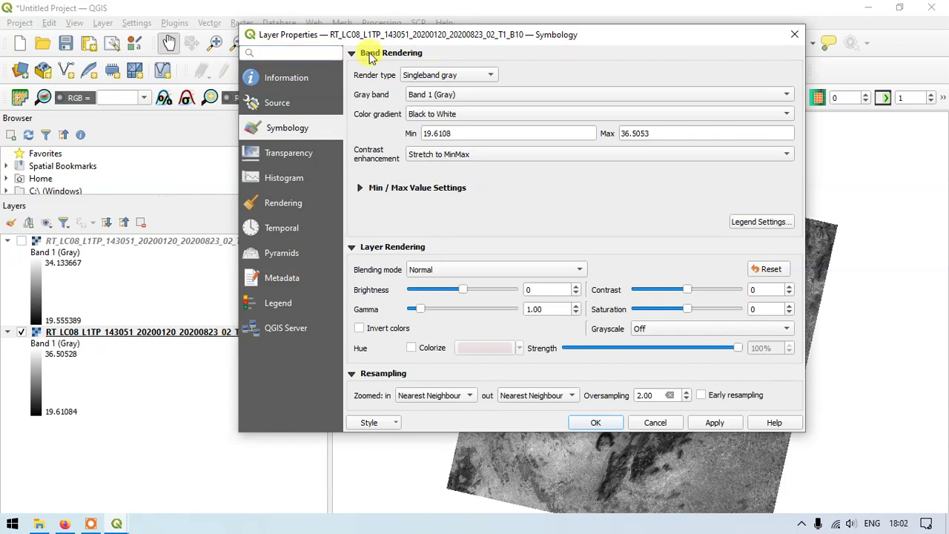
pyautogui.click(449, 75)
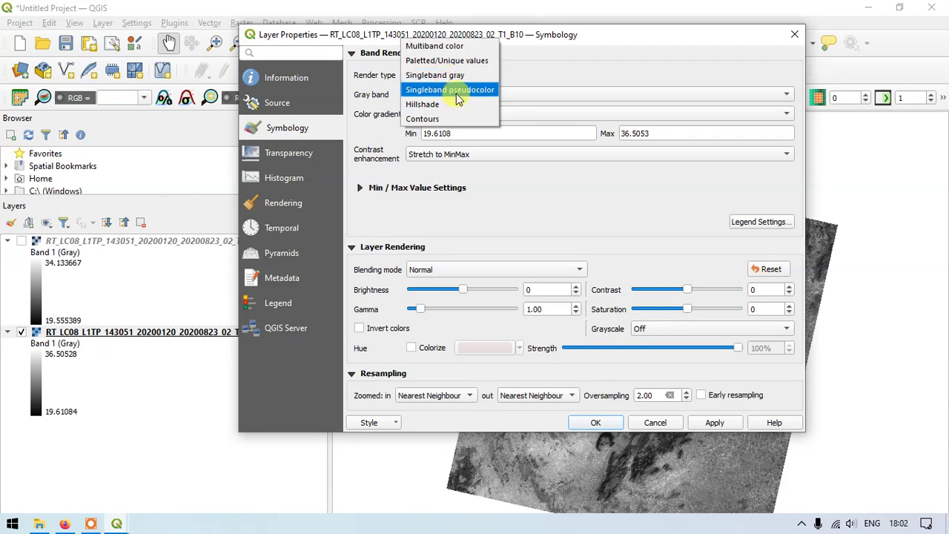
pyautogui.click(457, 90)
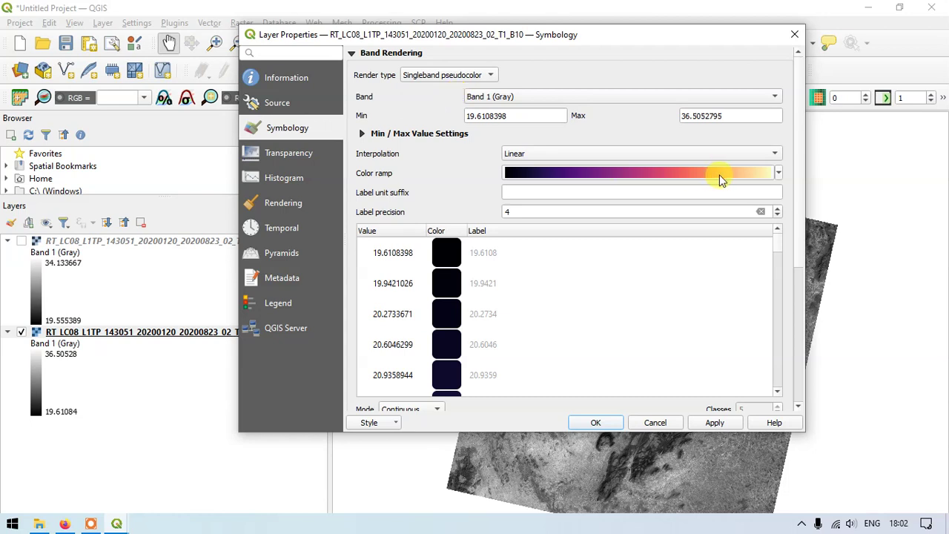
pyautogui.moveTo(797, 235); pyautogui.dragTo(804, 275)
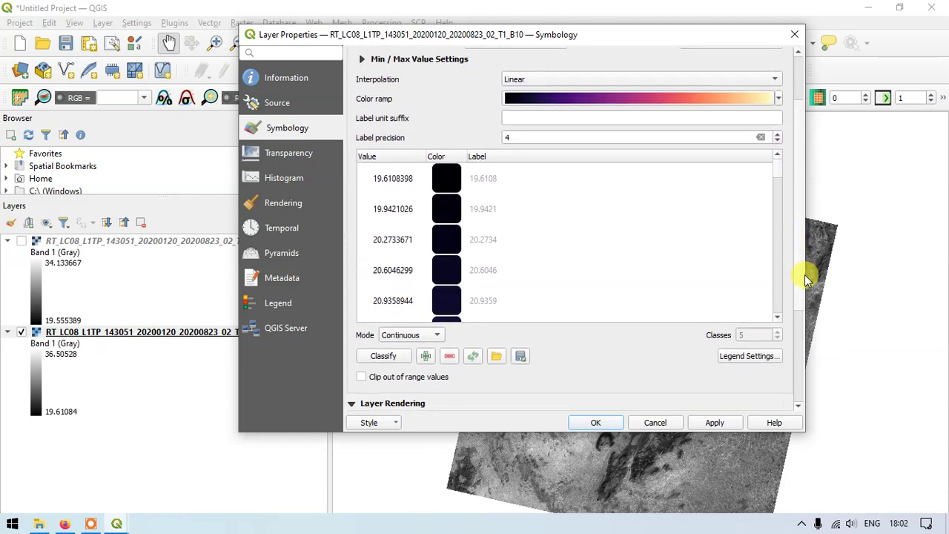
# Classify B10 into 5 Equal Interval classes (19.6108–36.5053) with the Turbo colour ramp.
pyautogui.click(411, 338)
pyautogui.click(412, 350)
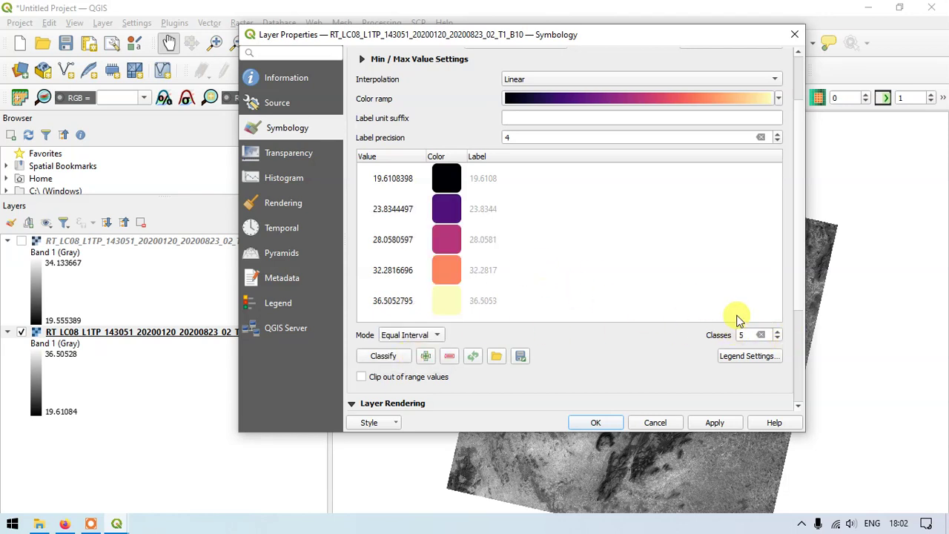
pyautogui.click(747, 336)
pyautogui.press('BackSpace')
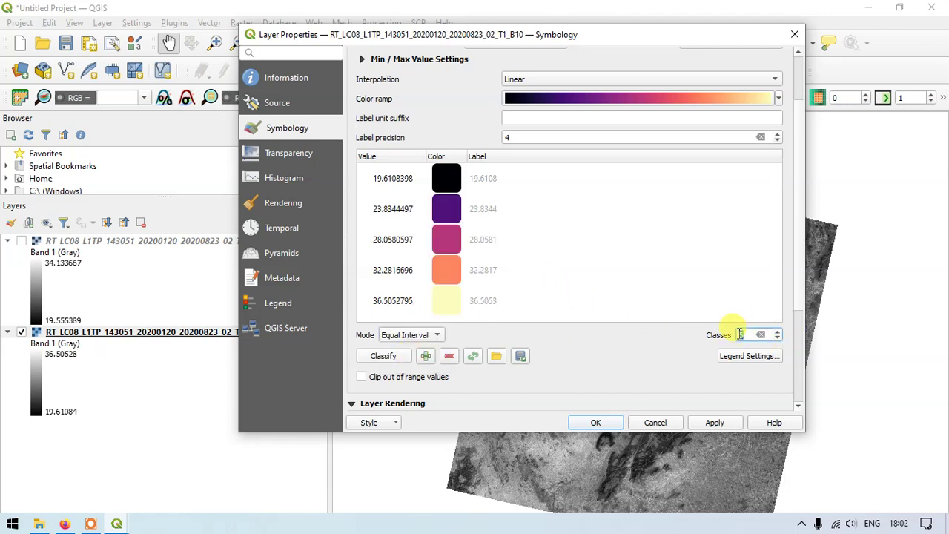
pyautogui.scroll(-1, 600, 252)
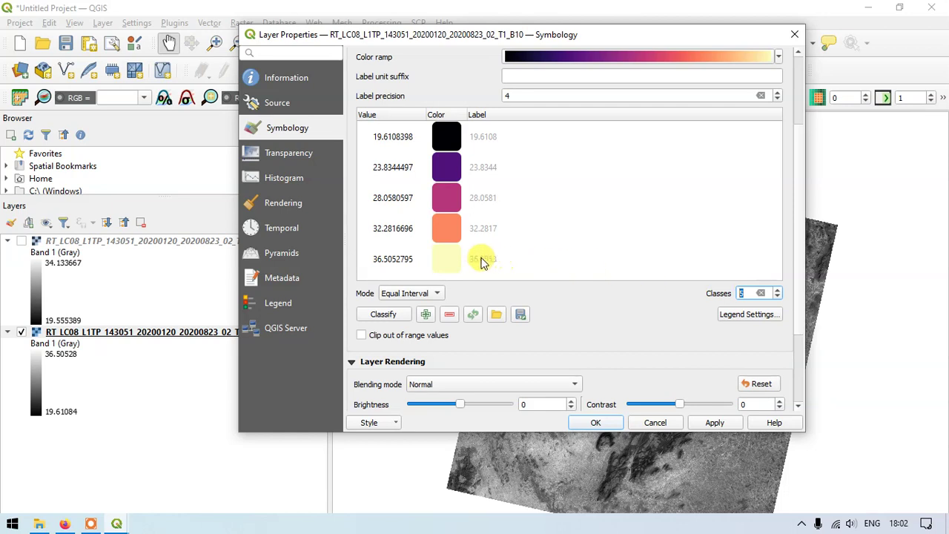
pyautogui.click(780, 61)
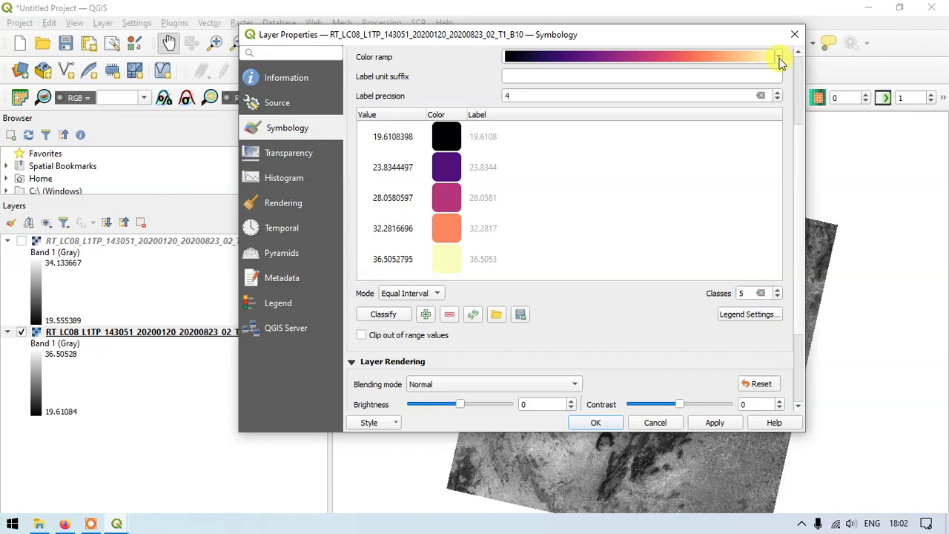
pyautogui.click(780, 60)
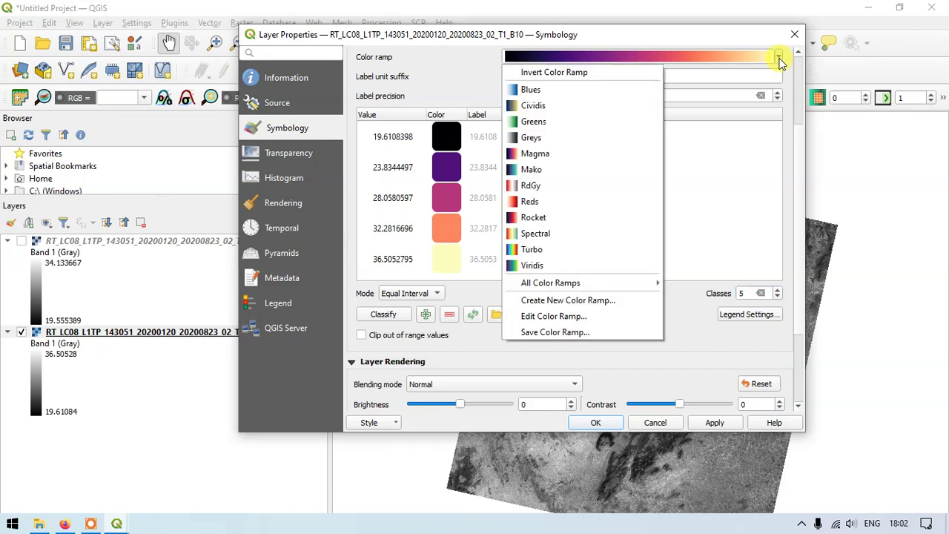
pyautogui.click(582, 257)
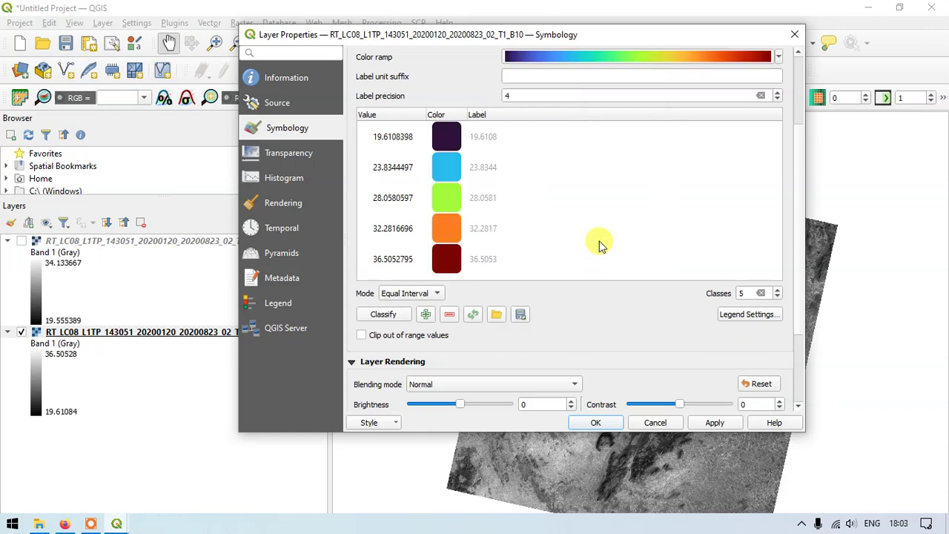
# Recolour the lowest B10 temperature class bright blue, saving the blues as custom swatches.
pyautogui.scroll(1, 601, 246)
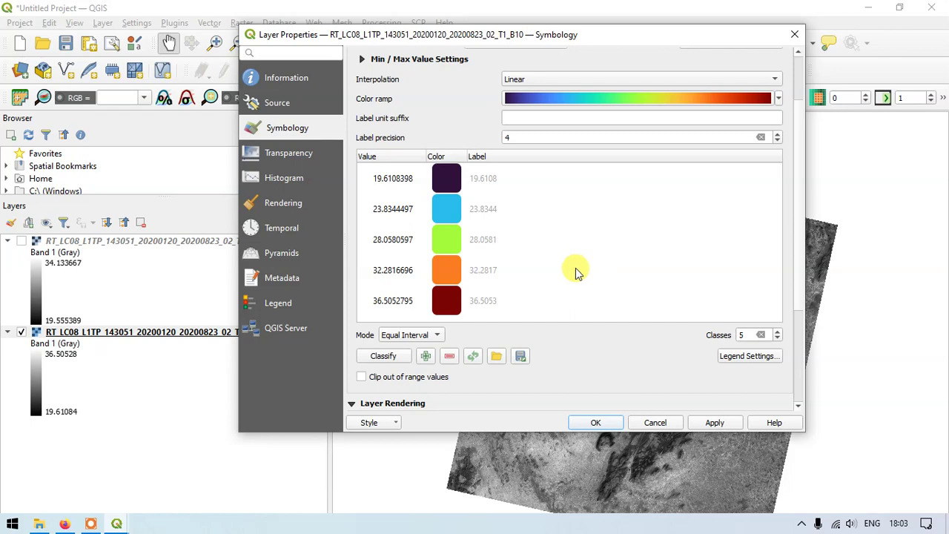
pyautogui.doubleClick(446, 179)
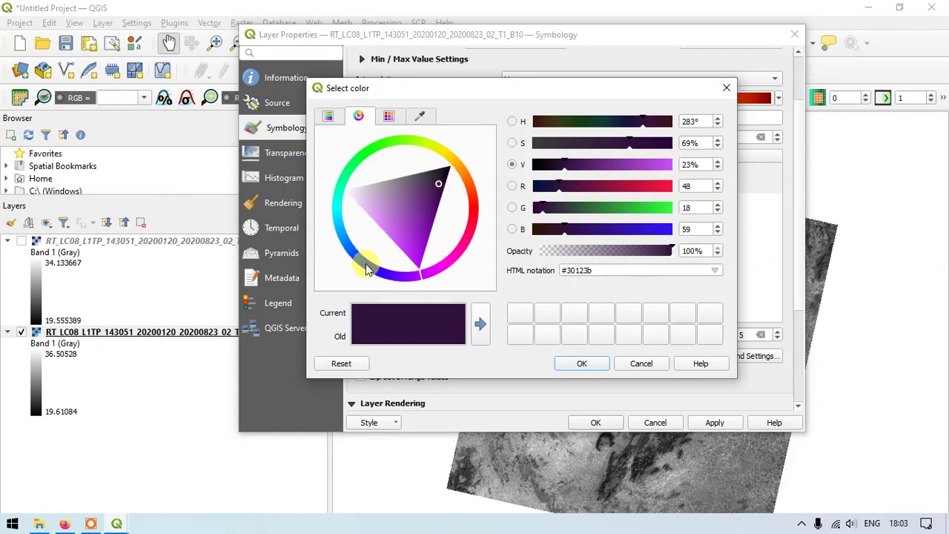
pyautogui.click(365, 265)
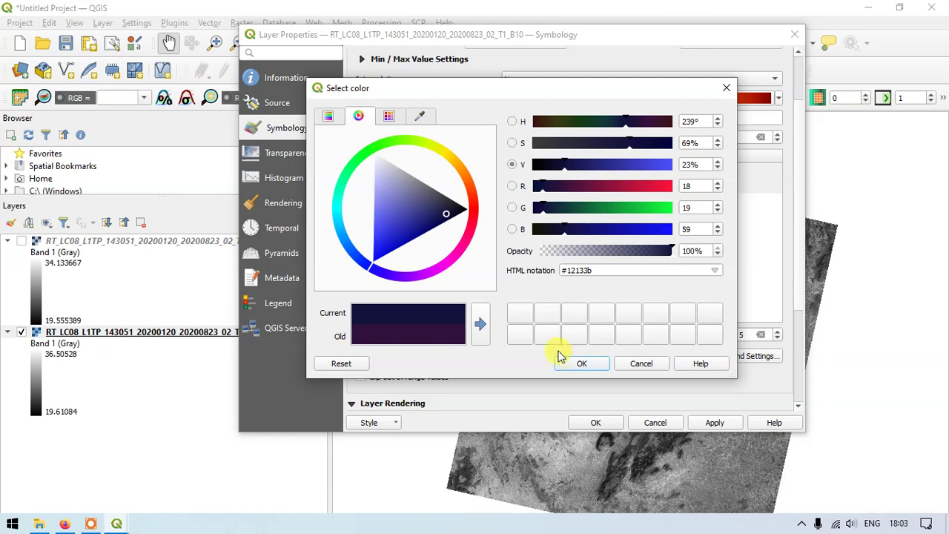
pyautogui.click(372, 268)
pyautogui.click(481, 327)
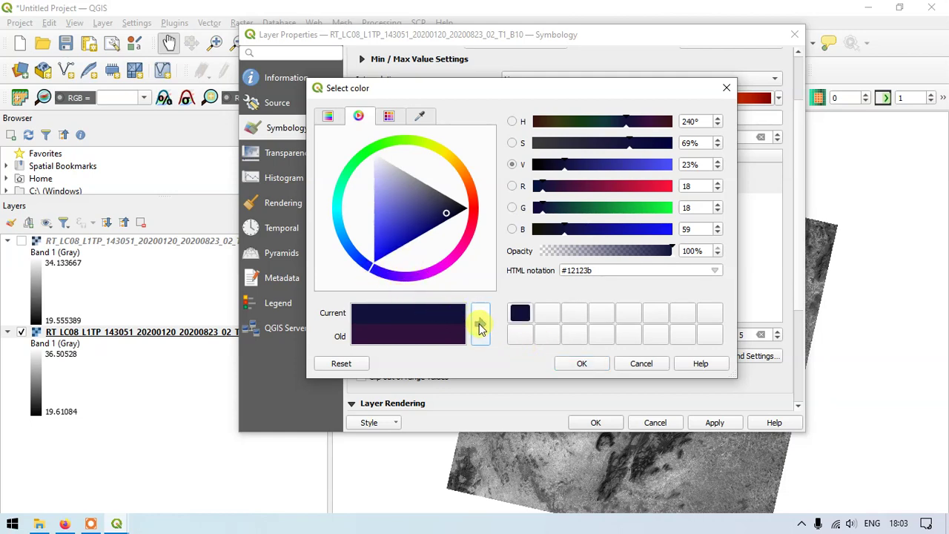
pyautogui.click(380, 254)
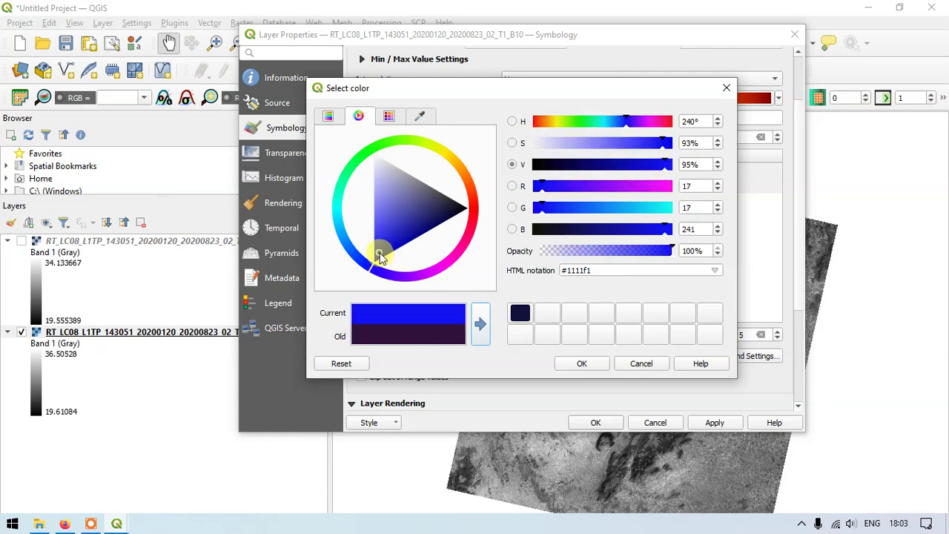
pyautogui.click(481, 324)
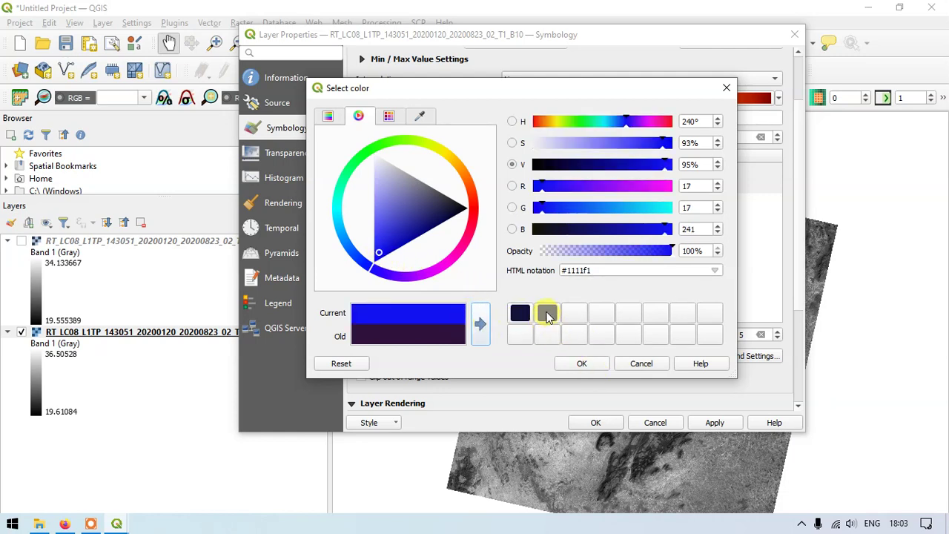
pyautogui.click(522, 314)
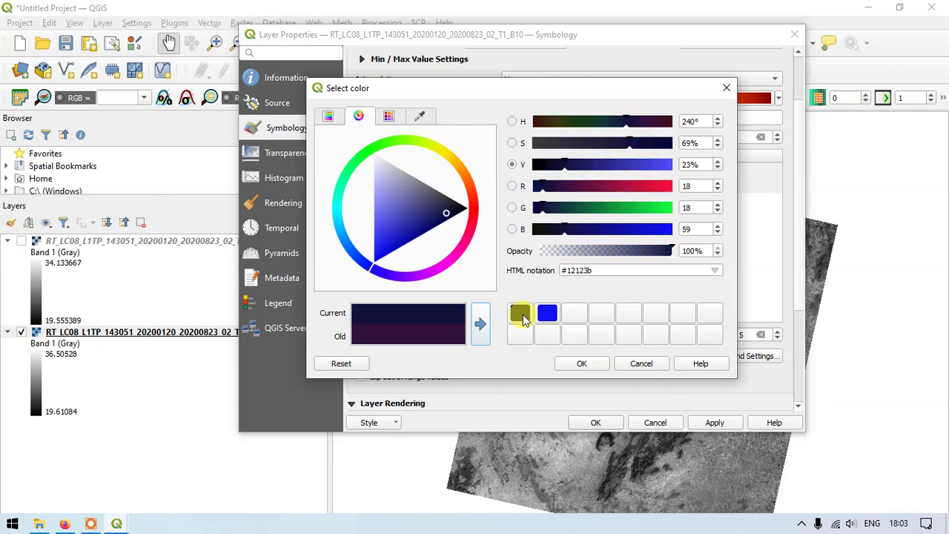
pyautogui.click(384, 255)
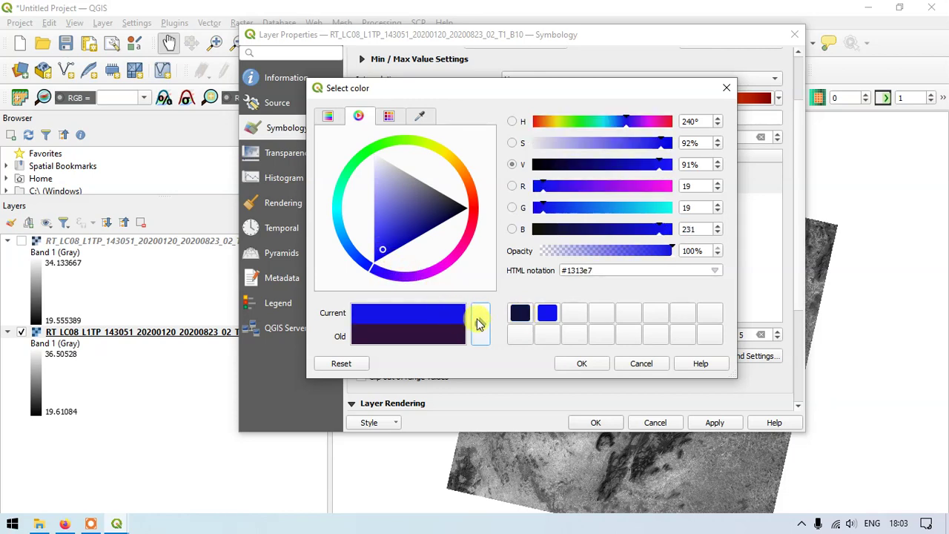
pyautogui.click(481, 324)
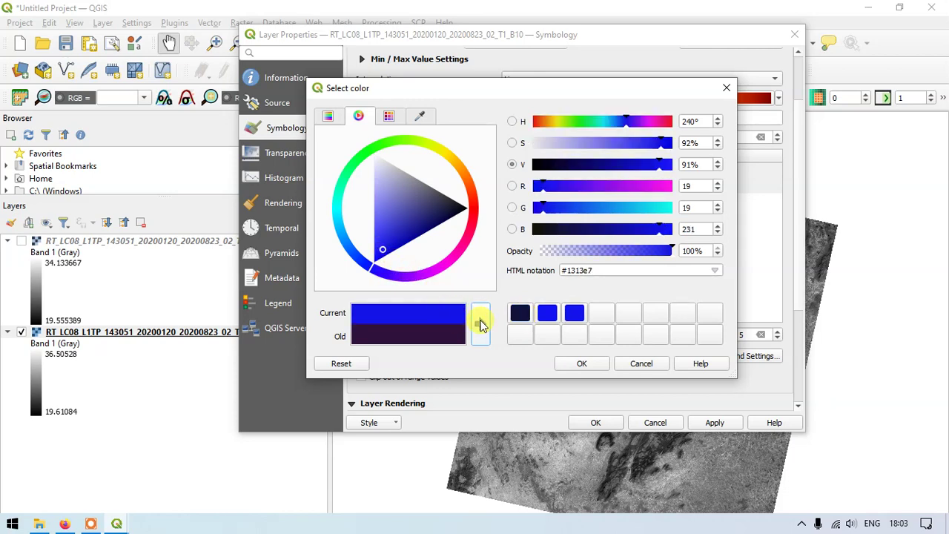
pyautogui.click(582, 364)
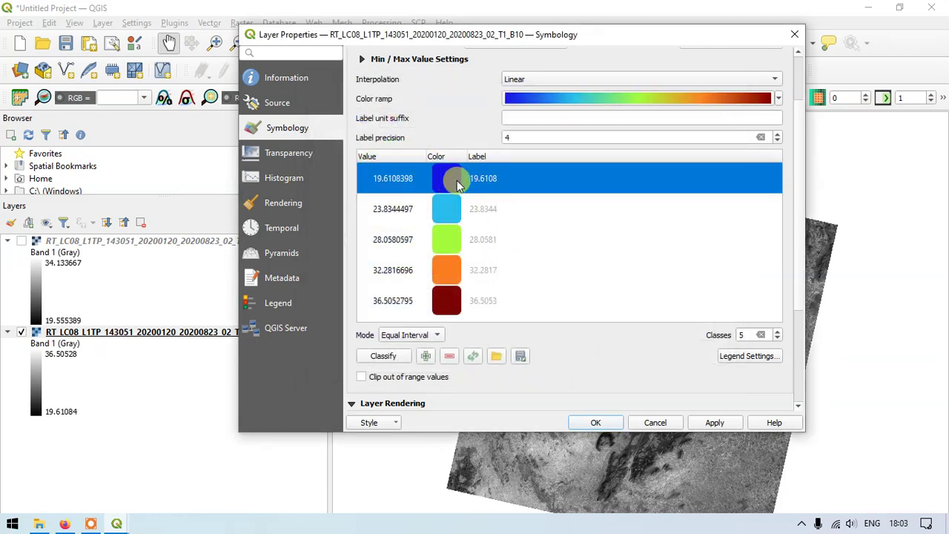
# Make the middle temperature class yellow and save it as a custom swatch.
pyautogui.doubleClick(450, 242)
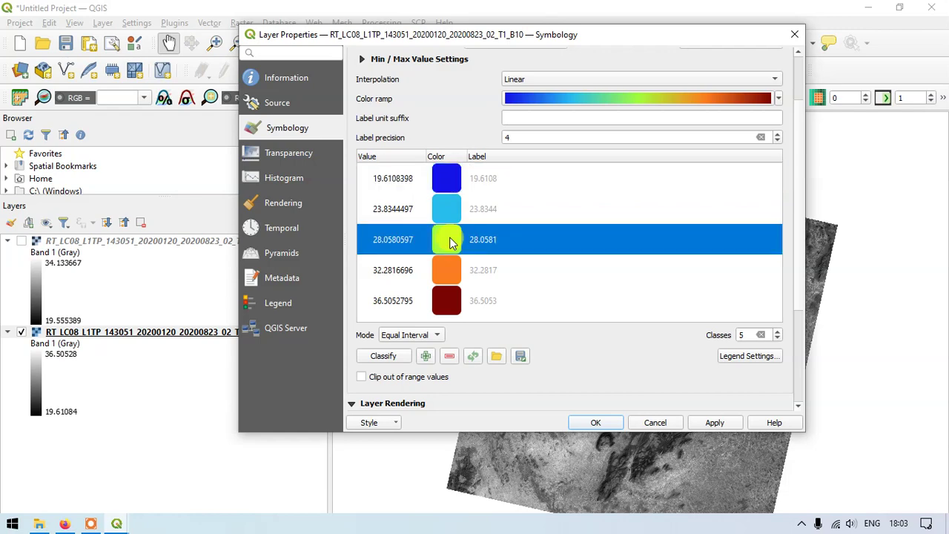
pyautogui.click(445, 156)
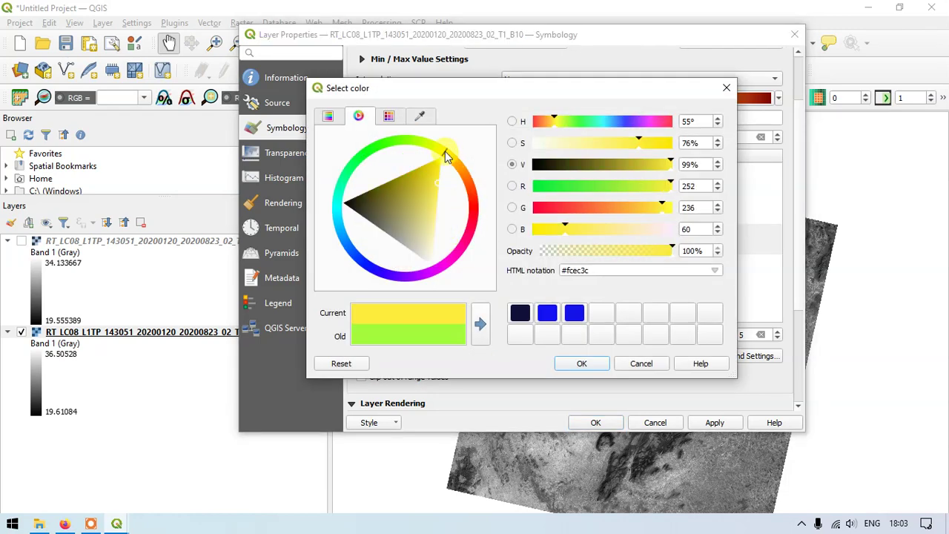
pyautogui.click(481, 320)
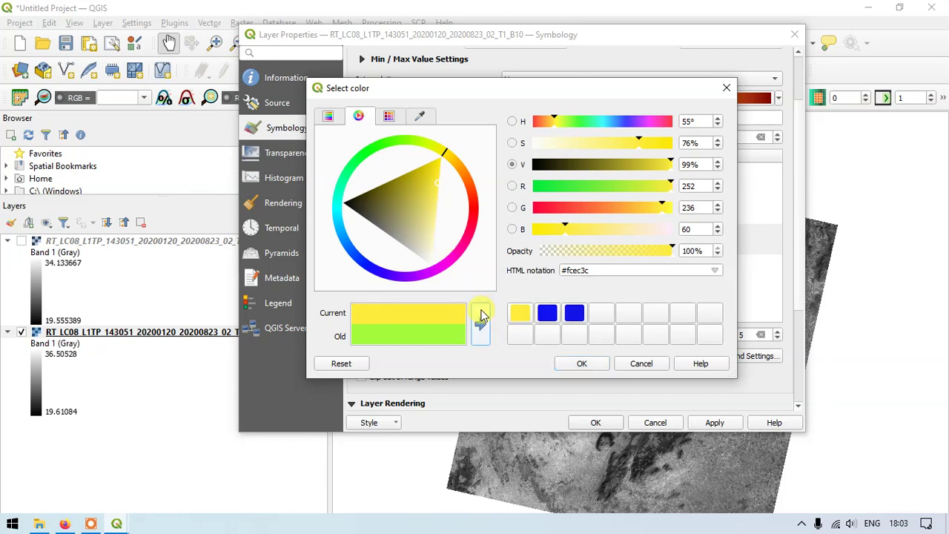
pyautogui.click(582, 363)
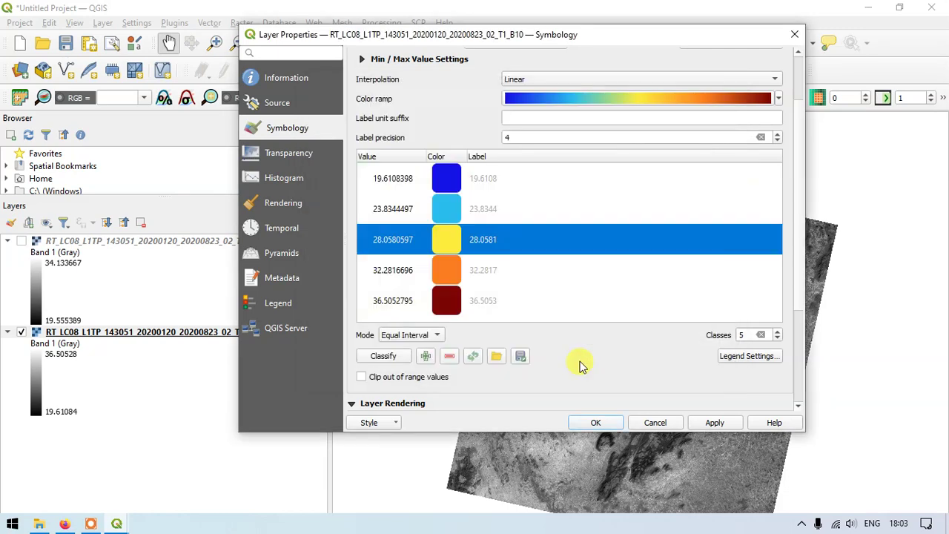
# Make the highest class (36.5052795) bright red (#f30d1d) and apply the new colours.
pyautogui.click(454, 303)
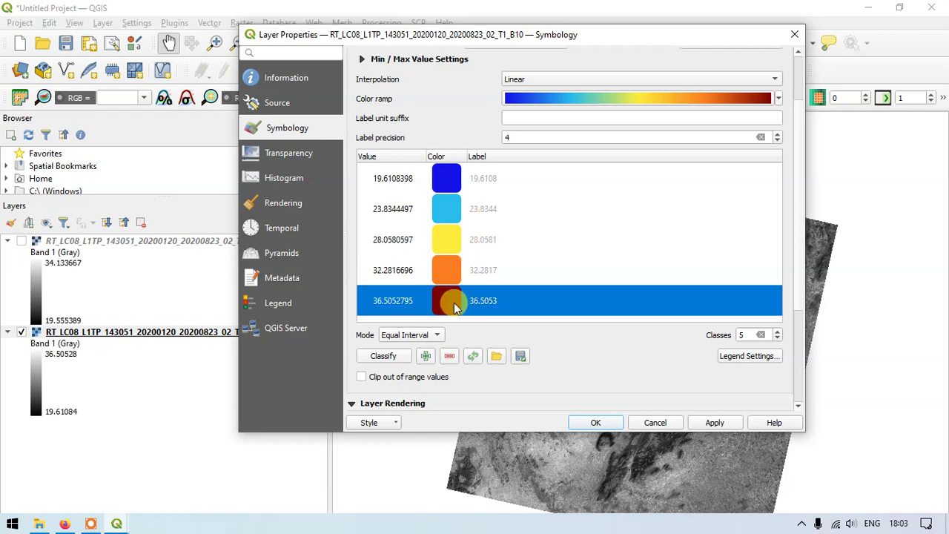
pyautogui.doubleClick(455, 304)
pyautogui.click(475, 217)
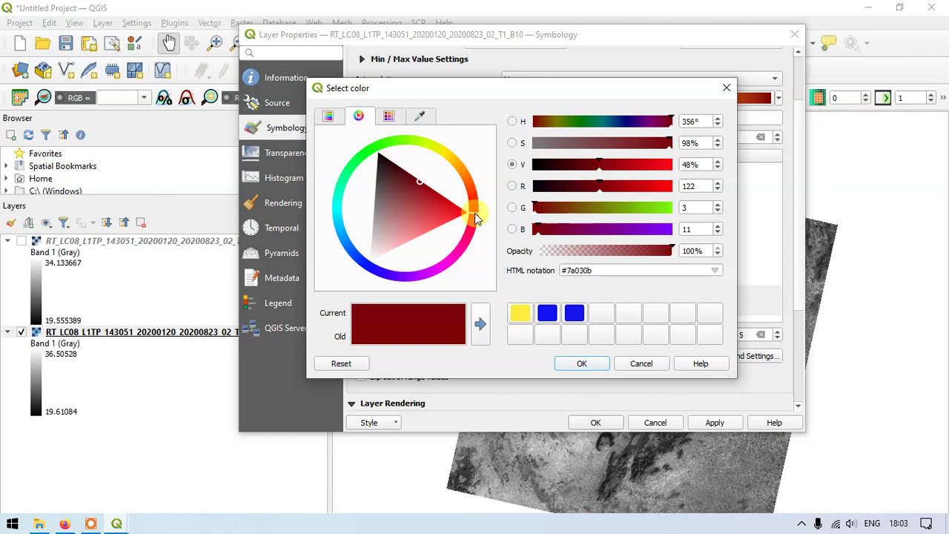
pyautogui.moveTo(474, 213)
pyautogui.mouseDown()
pyautogui.moveTo(437, 197)
pyautogui.moveTo(459, 212)
pyautogui.mouseUp()
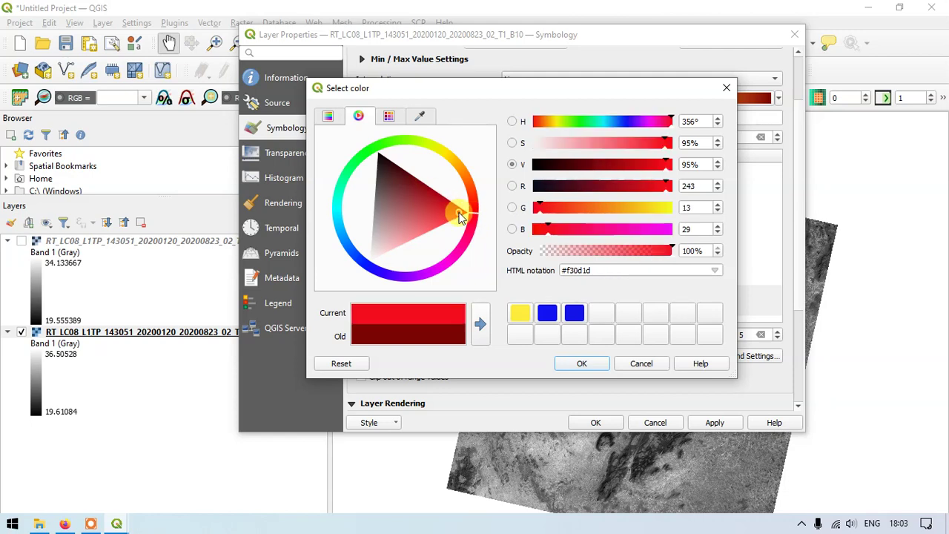
pyautogui.click(561, 365)
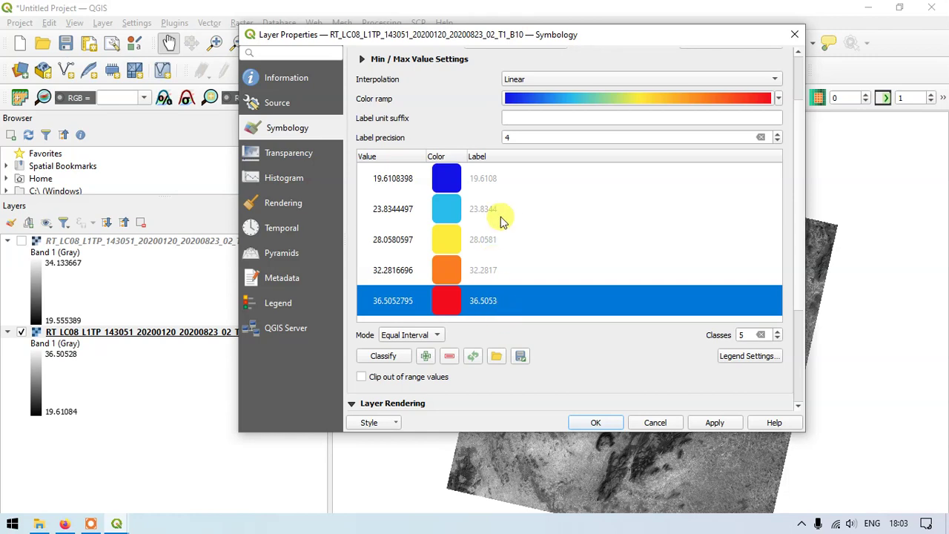
pyautogui.click(714, 423)
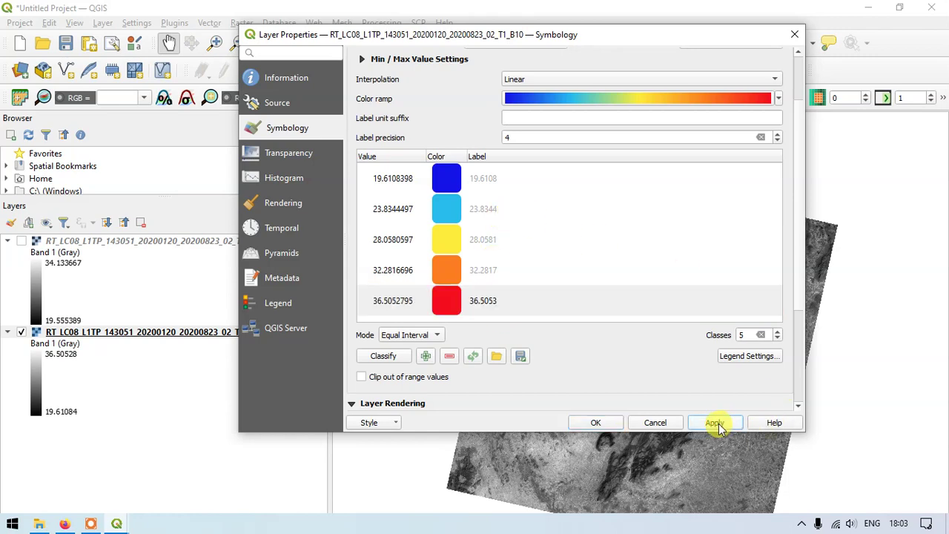
pyautogui.click(595, 423)
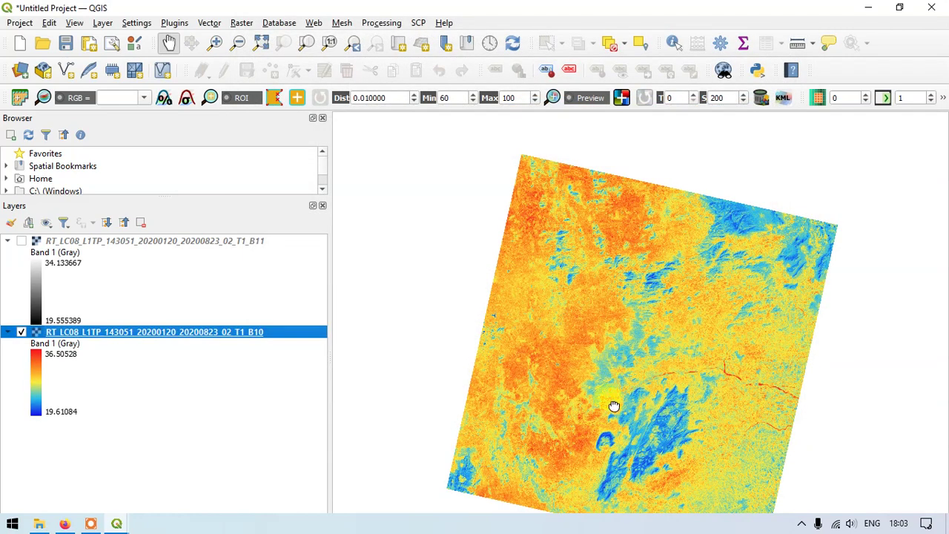
pyautogui.moveTo(613, 403); pyautogui.dragTo(556, 333)
pyautogui.scroll(3, 636, 321)
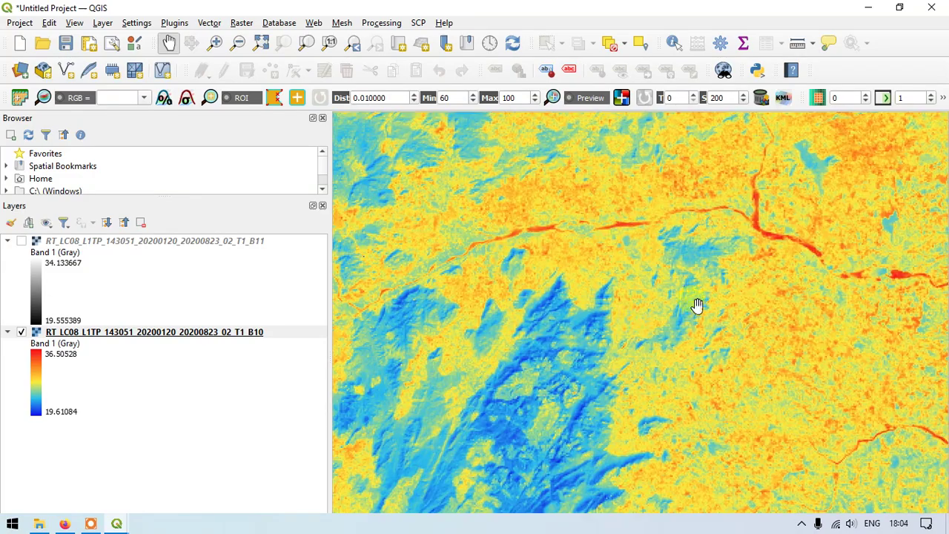
pyautogui.scroll(-5, 697, 305)
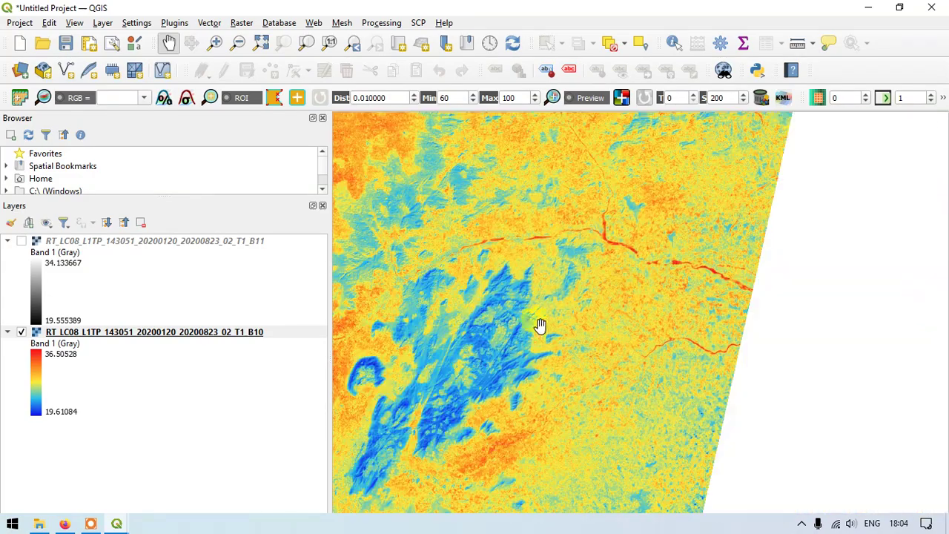
pyautogui.scroll(3, 500, 330)
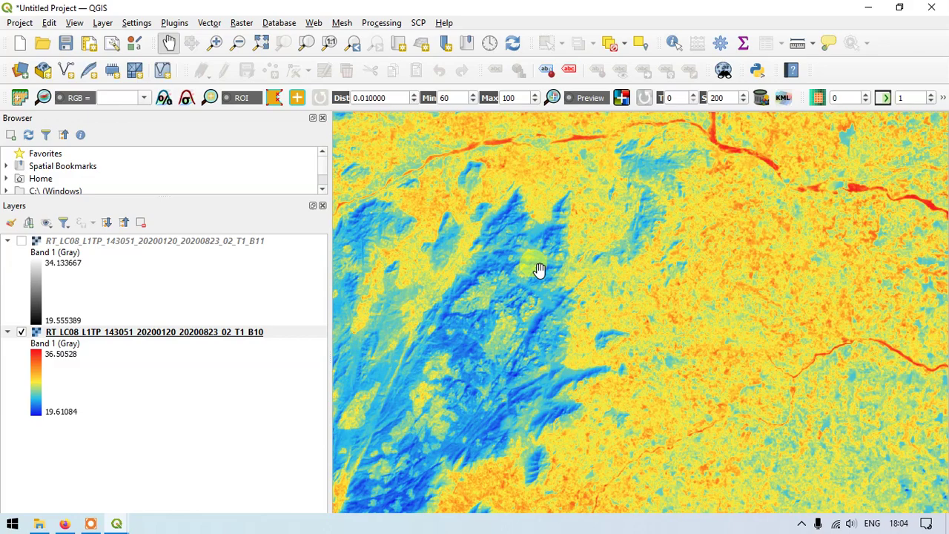
pyautogui.scroll(-1, 540, 270)
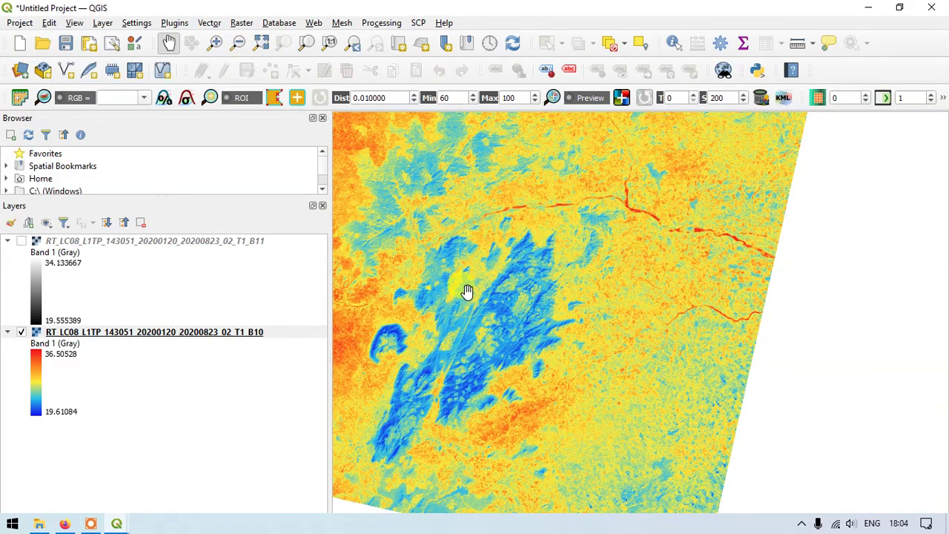
pyautogui.moveTo(474, 287); pyautogui.dragTo(529, 319)
pyautogui.scroll(5, 491, 238)
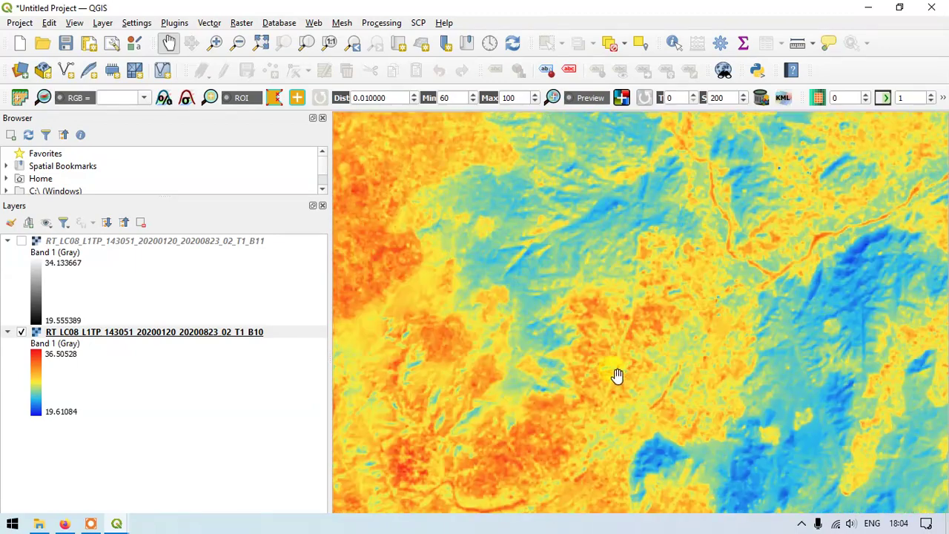
pyautogui.scroll(4, 618, 377)
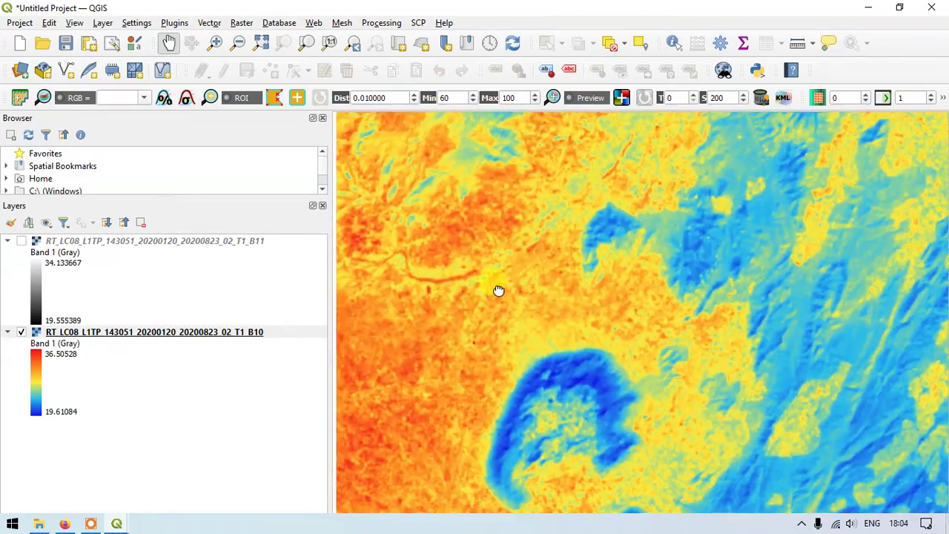
pyautogui.scroll(2, 601, 258)
pyautogui.scroll(-2, 564, 274)
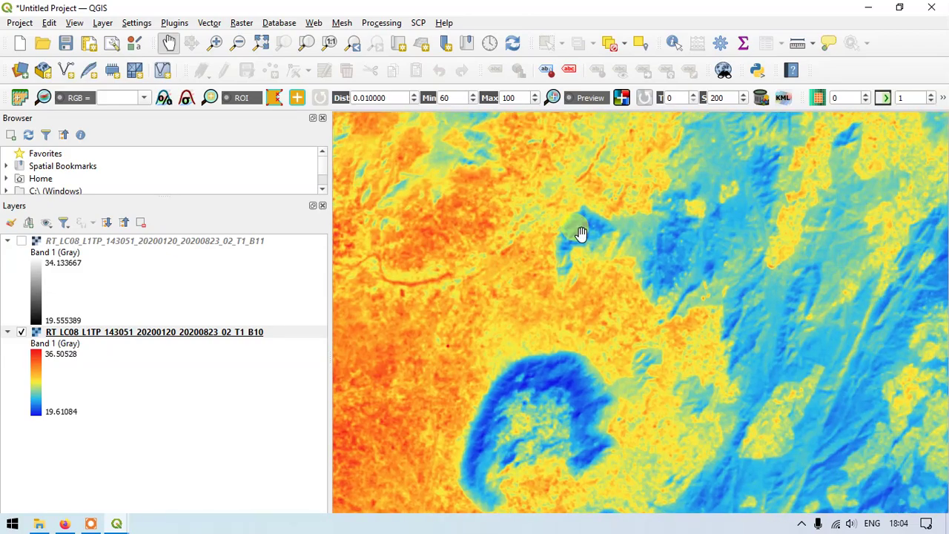
pyautogui.scroll(-1, 581, 233)
pyautogui.moveTo(661, 205); pyautogui.dragTo(462, 366)
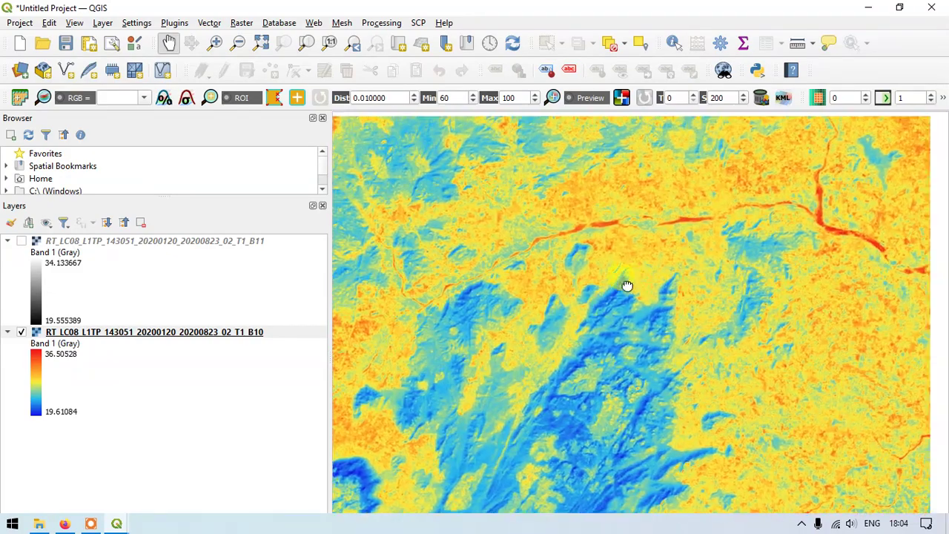
pyautogui.scroll(-2, 423, 296)
pyautogui.scroll(2, 655, 250)
pyautogui.scroll(2, 634, 267)
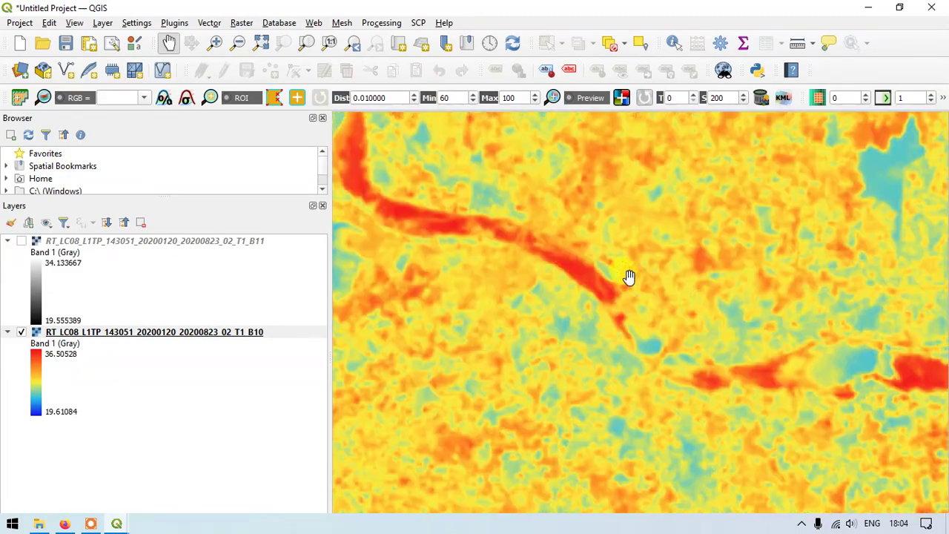
pyautogui.scroll(-1, 597, 252)
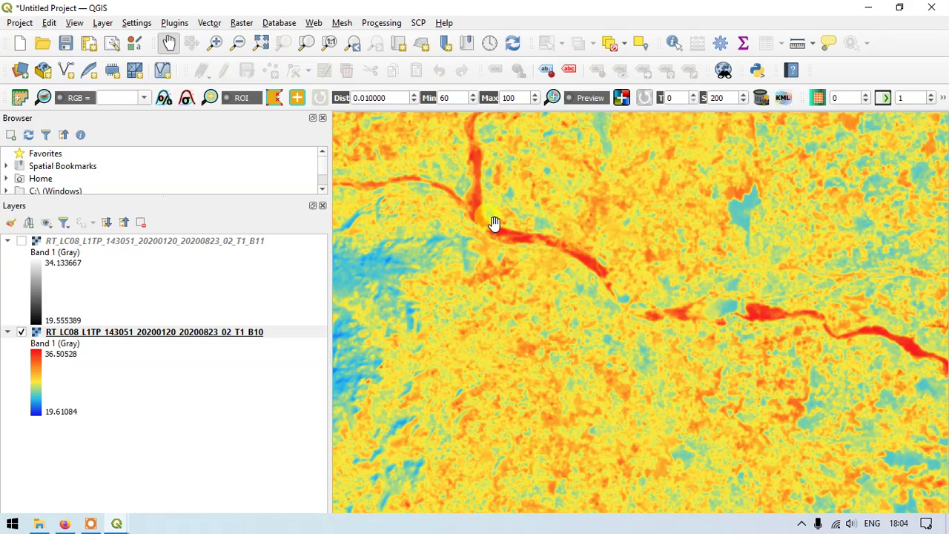
pyautogui.scroll(1, 495, 226)
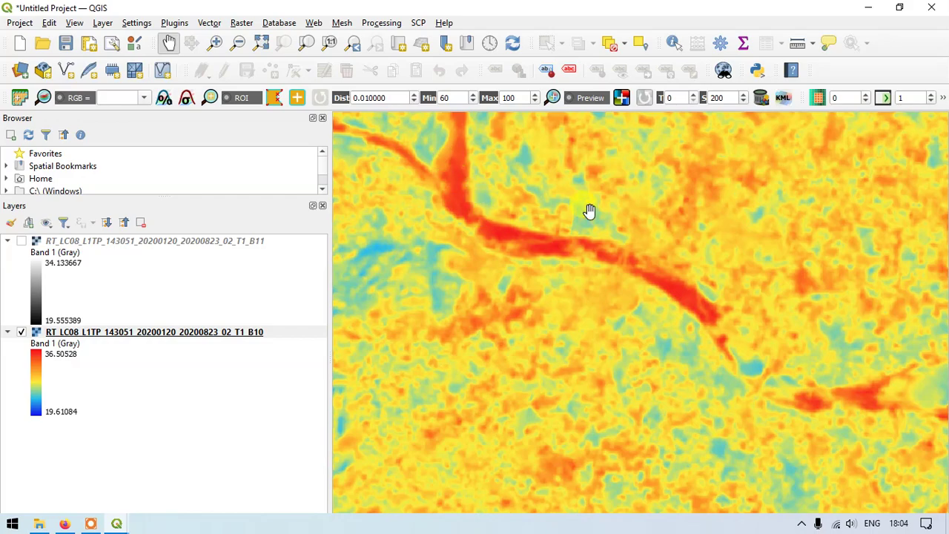
pyautogui.scroll(-5, 591, 210)
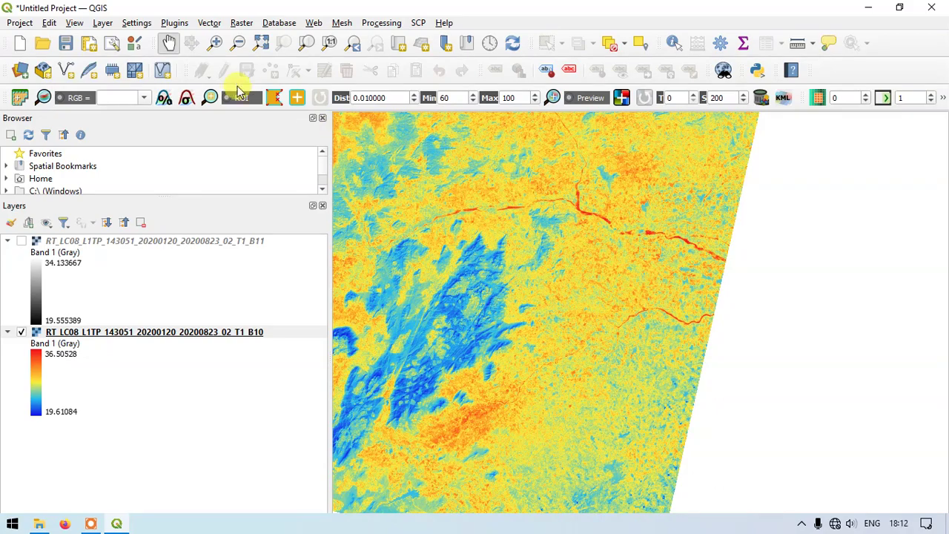
pyautogui.click(20, 71)
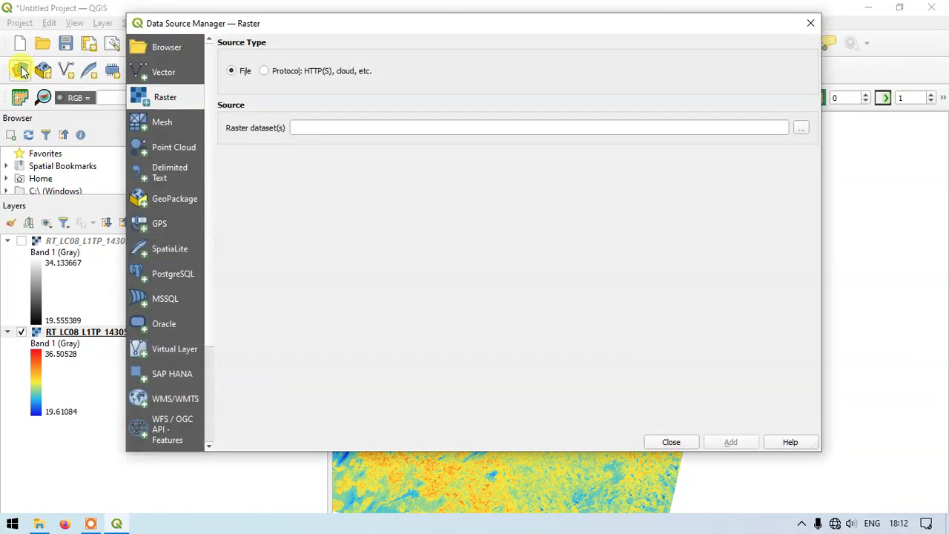
# Add Stack.tif from the RESULT folder as a new raster layer on the map.
pyautogui.click(801, 129)
pyautogui.doubleClick(301, 165)
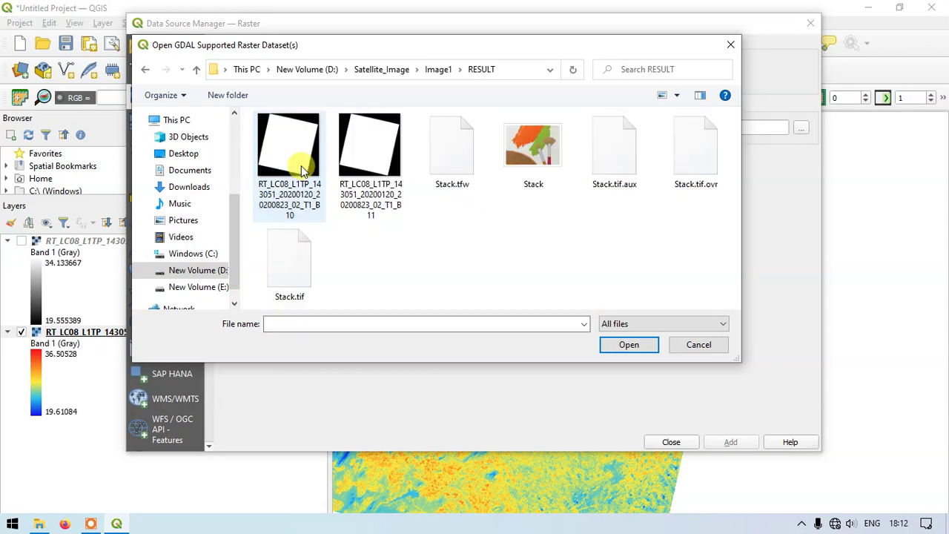
pyautogui.click(558, 178)
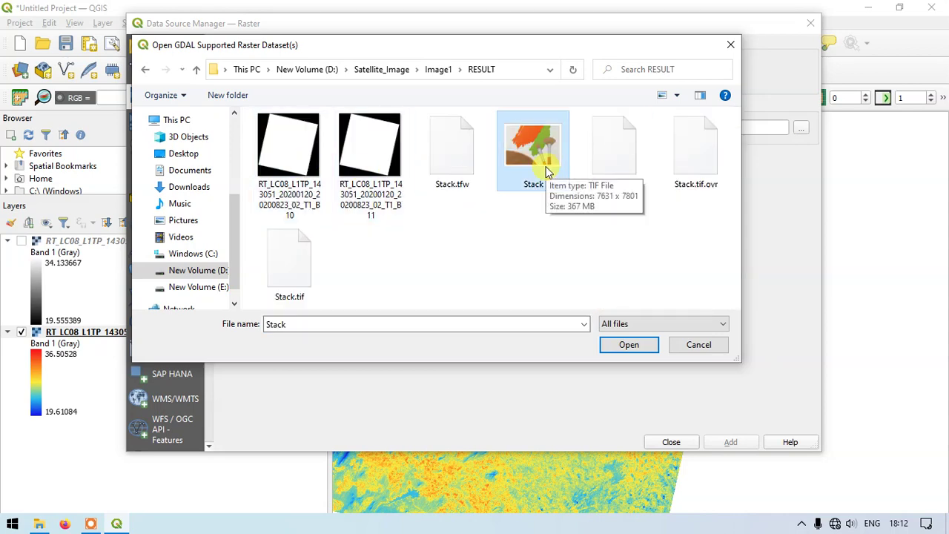
pyautogui.doubleClick(517, 184)
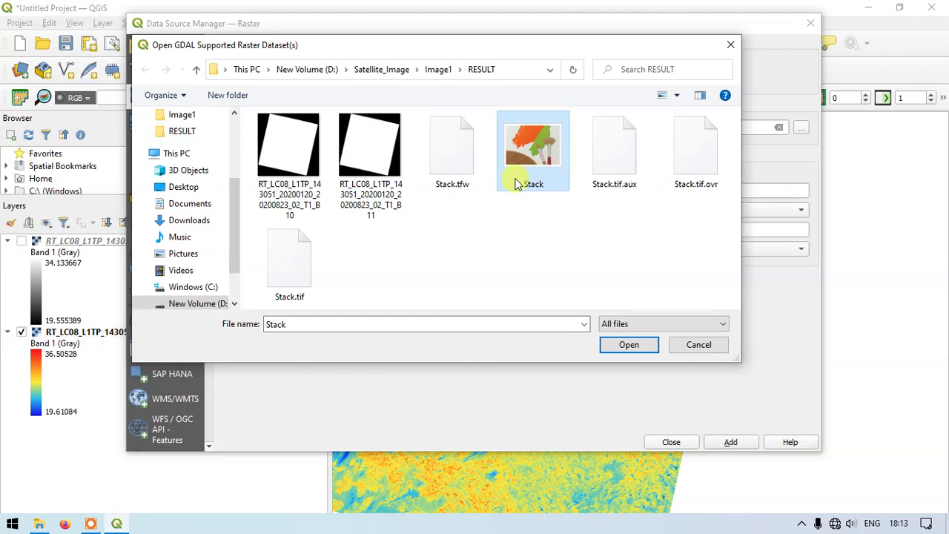
pyautogui.click(629, 344)
pyautogui.click(709, 444)
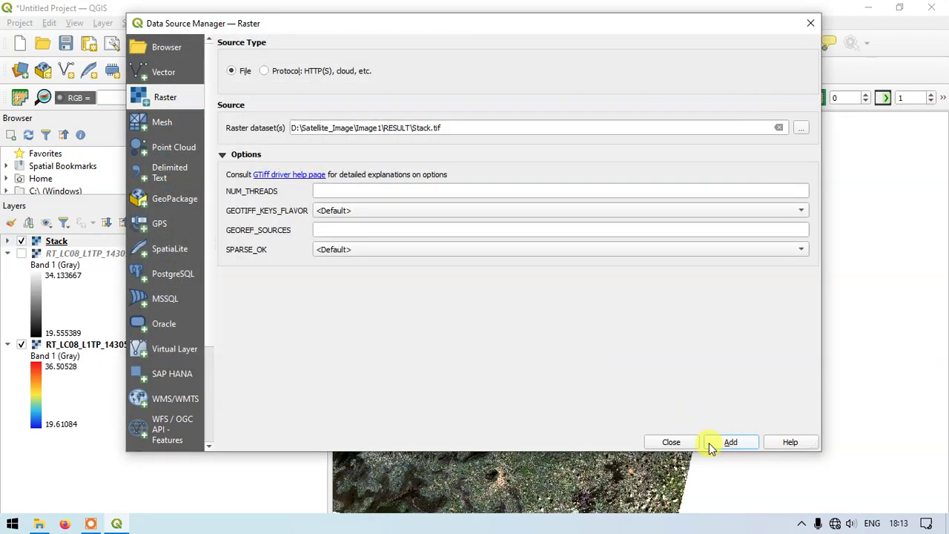
pyautogui.click(813, 24)
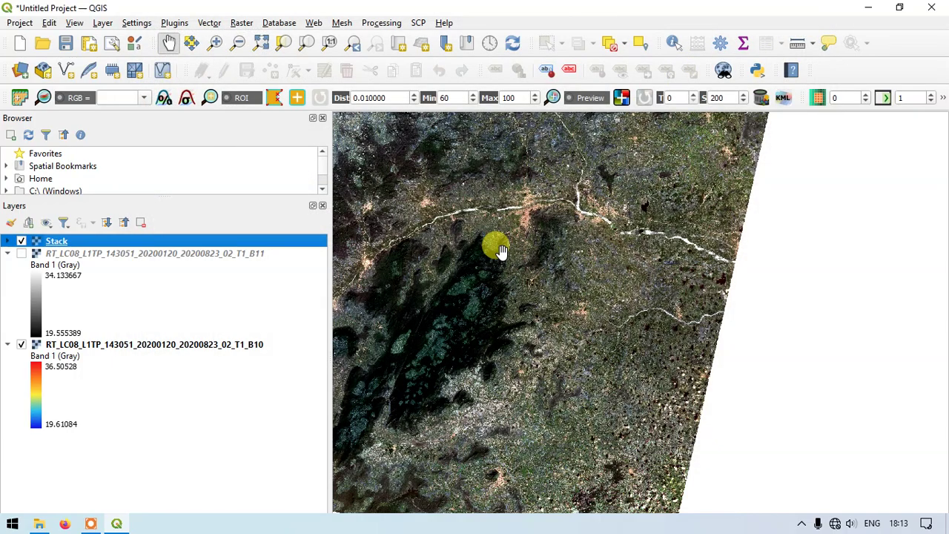
# Zoom onto the river and town in Stack, then hide Stack to show Band 10 beneath.
pyautogui.scroll(3, 547, 199)
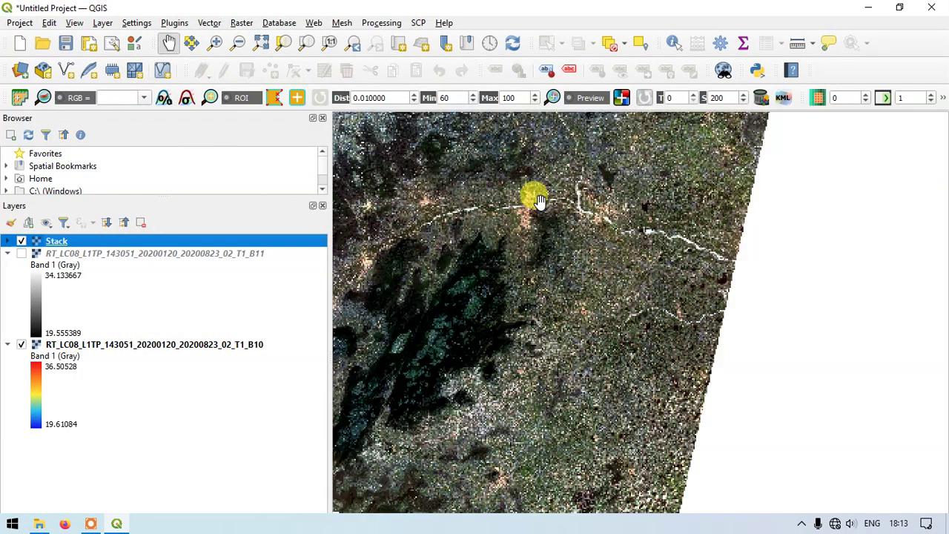
pyautogui.scroll(2, 478, 252)
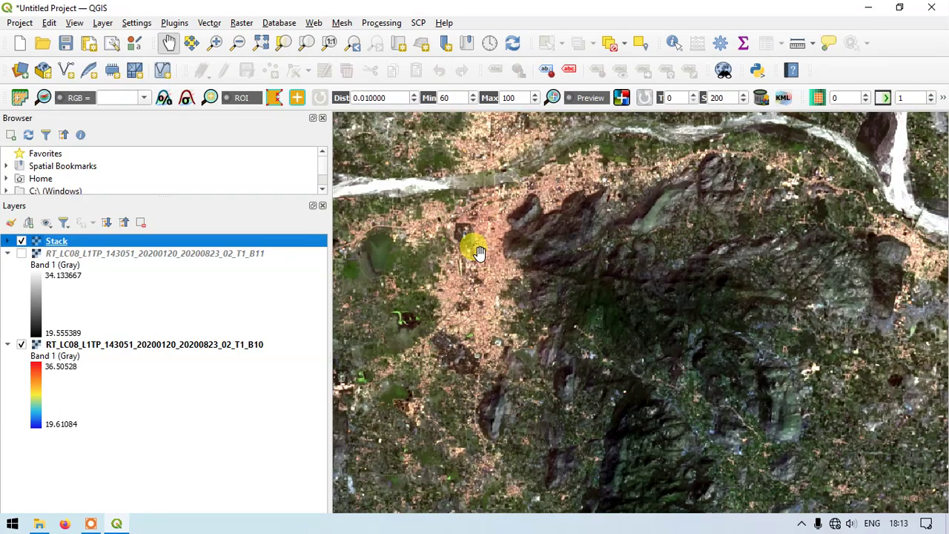
pyautogui.moveTo(478, 252); pyautogui.dragTo(563, 314)
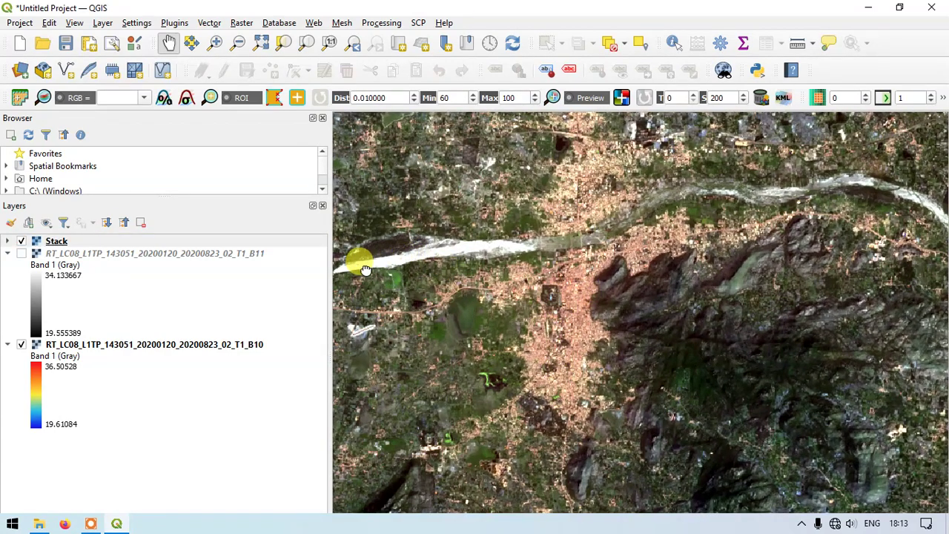
pyautogui.scroll(2, 366, 270)
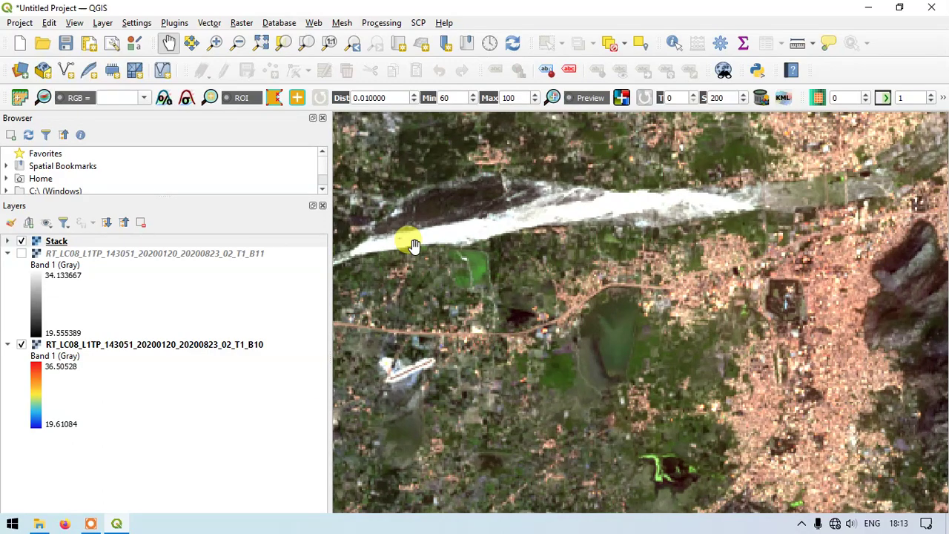
pyautogui.scroll(1, 413, 245)
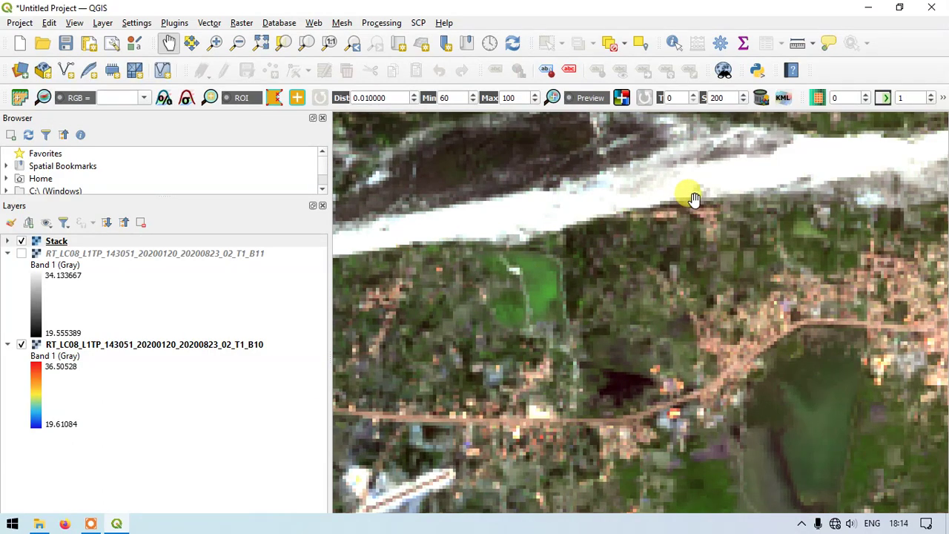
pyautogui.scroll(-1, 463, 212)
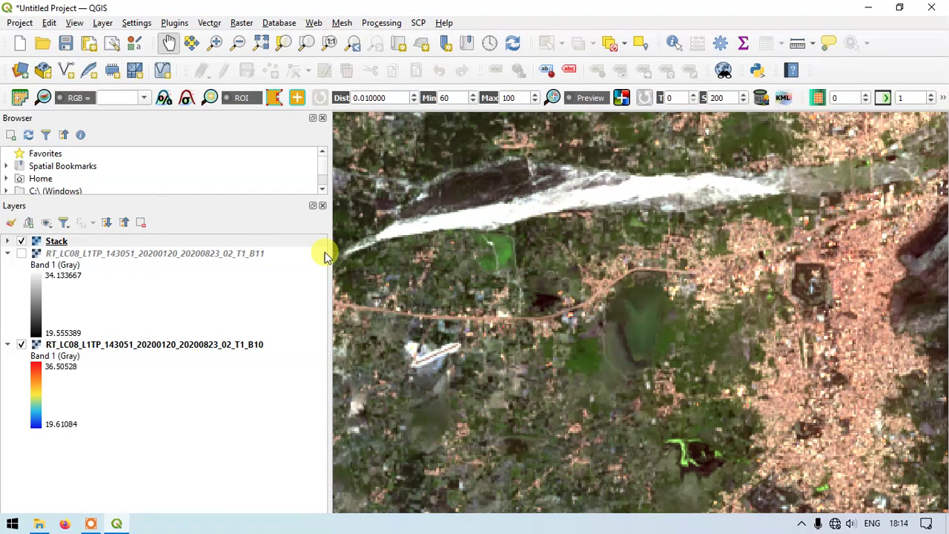
pyautogui.click(22, 242)
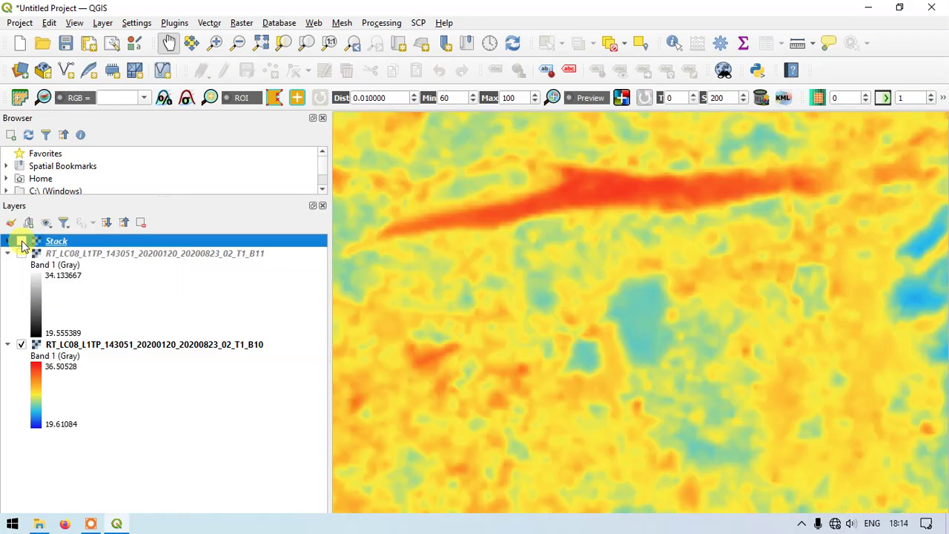
# Toggle the Stack layer on and off against Band 10, then zoom and pan left.
pyautogui.click(22, 242)
pyautogui.click(23, 242)
pyautogui.click(22, 242)
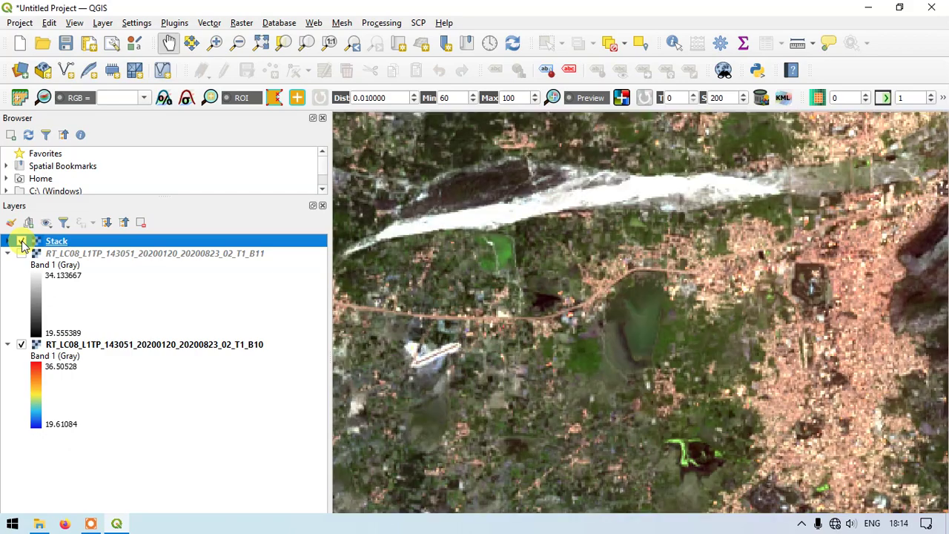
pyautogui.click(22, 241)
pyautogui.click(22, 242)
pyautogui.click(22, 242)
pyautogui.click(22, 241)
pyautogui.scroll(1, 487, 255)
pyautogui.scroll(-2, 493, 261)
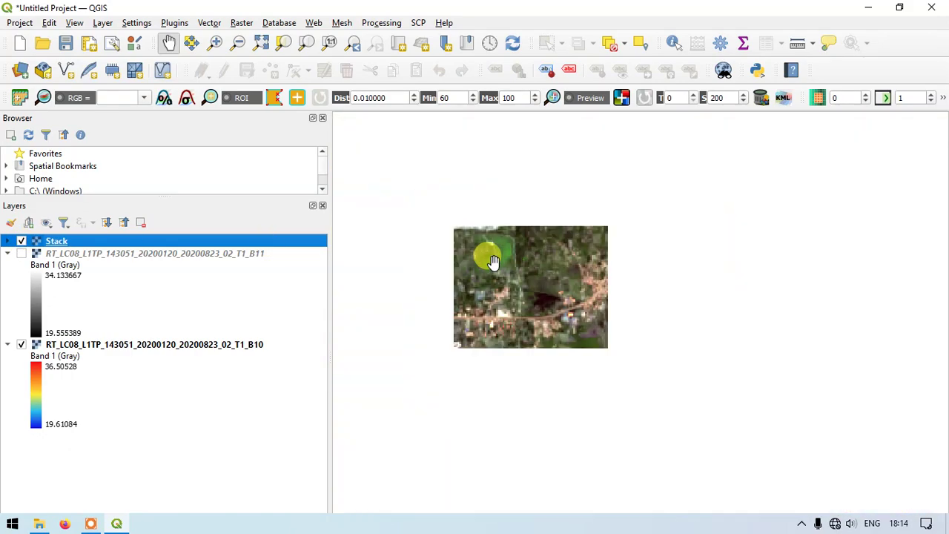
pyautogui.scroll(3, 496, 263)
pyautogui.moveTo(593, 254); pyautogui.dragTo(402, 250)
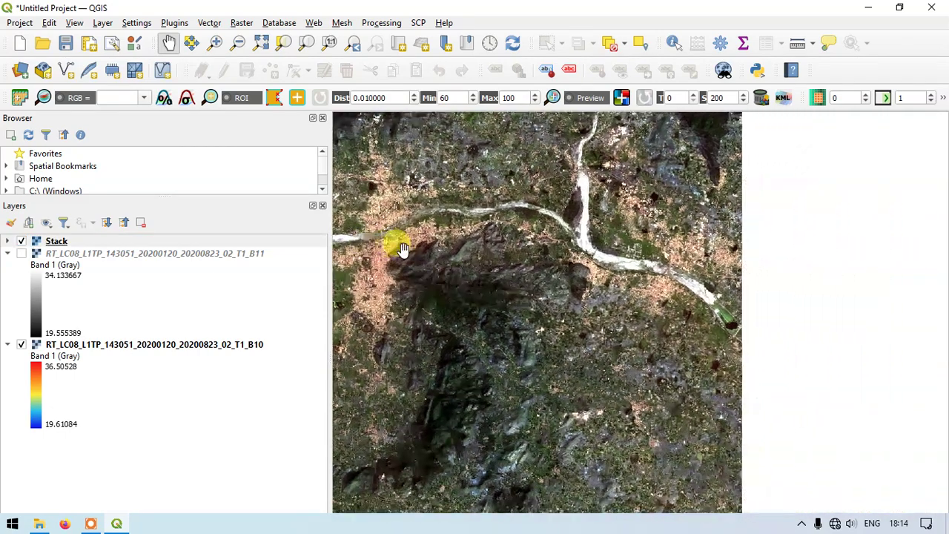
pyautogui.scroll(3, 664, 285)
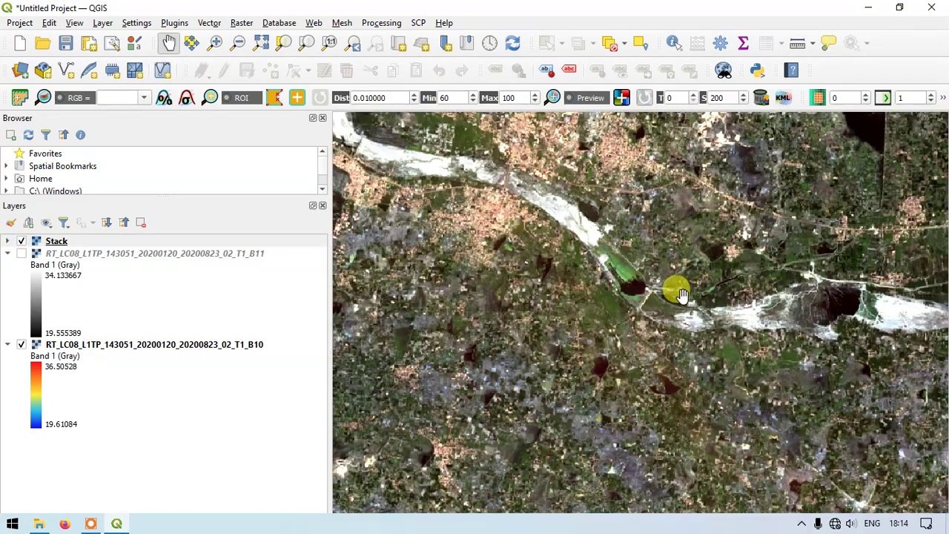
# Flick Stack on and off again to compare, then expand Stack to list its bands.
pyautogui.click(23, 241)
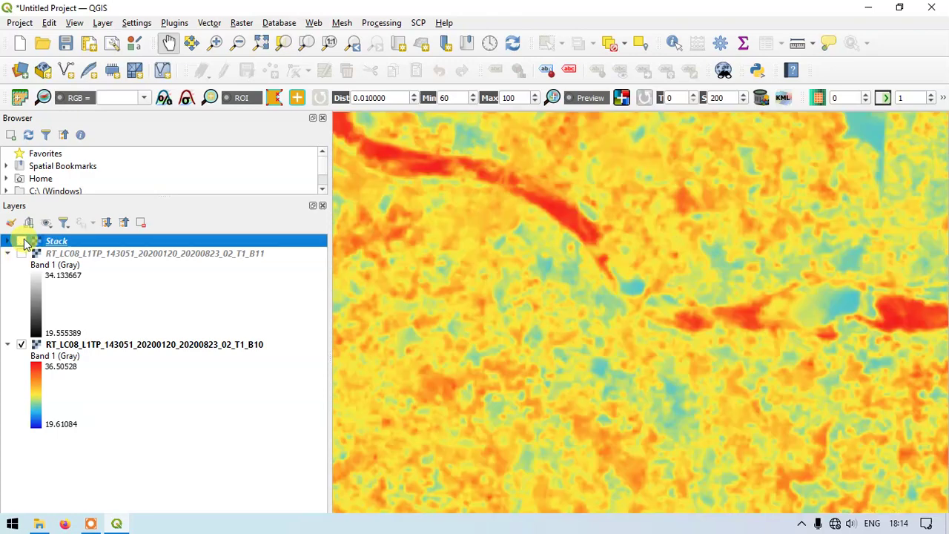
pyautogui.click(23, 242)
pyautogui.click(23, 242)
pyautogui.click(22, 242)
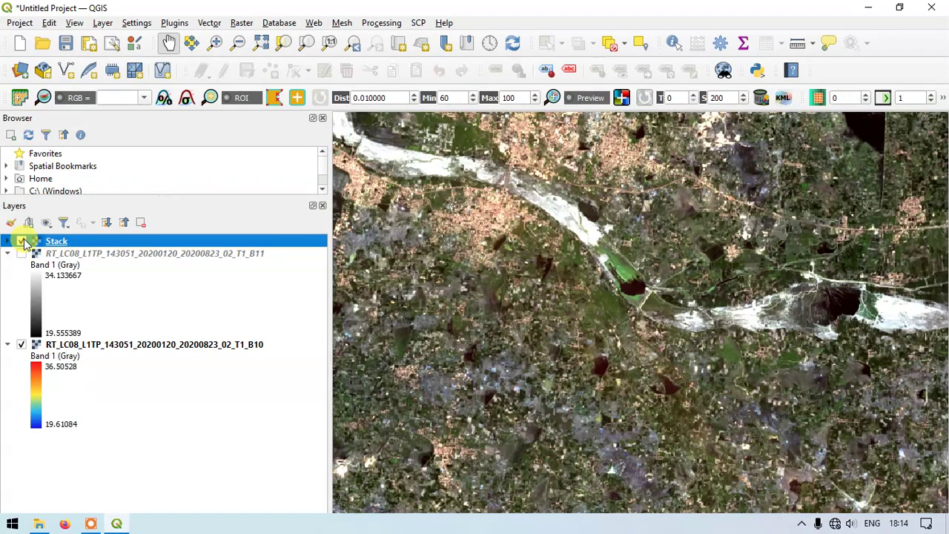
pyautogui.click(23, 242)
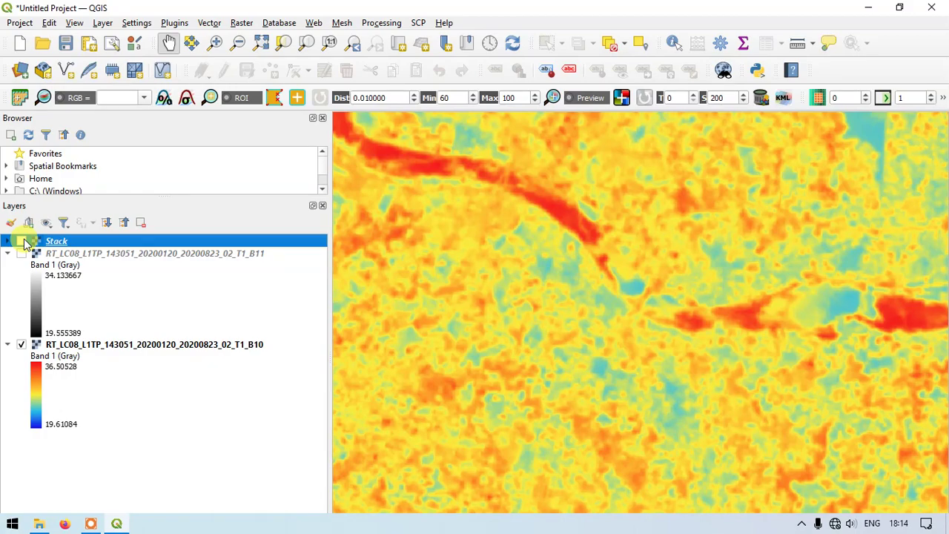
pyautogui.click(22, 242)
pyautogui.click(23, 241)
pyautogui.click(22, 242)
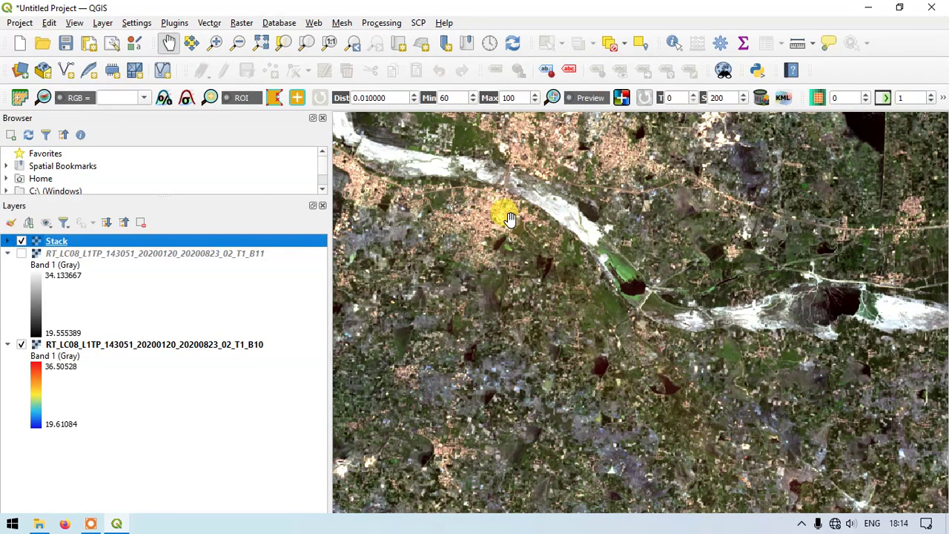
pyautogui.scroll(-3, 510, 218)
pyautogui.scroll(2, 511, 218)
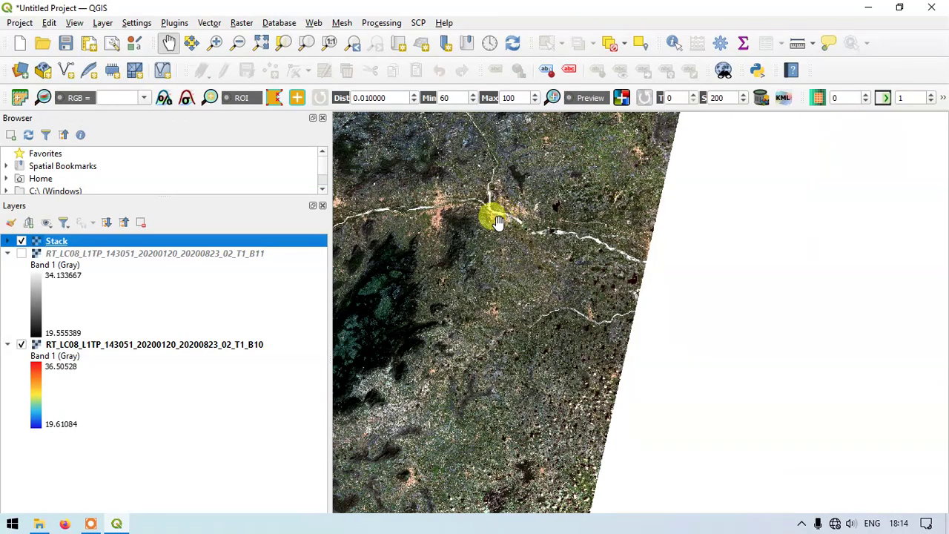
pyautogui.click(8, 242)
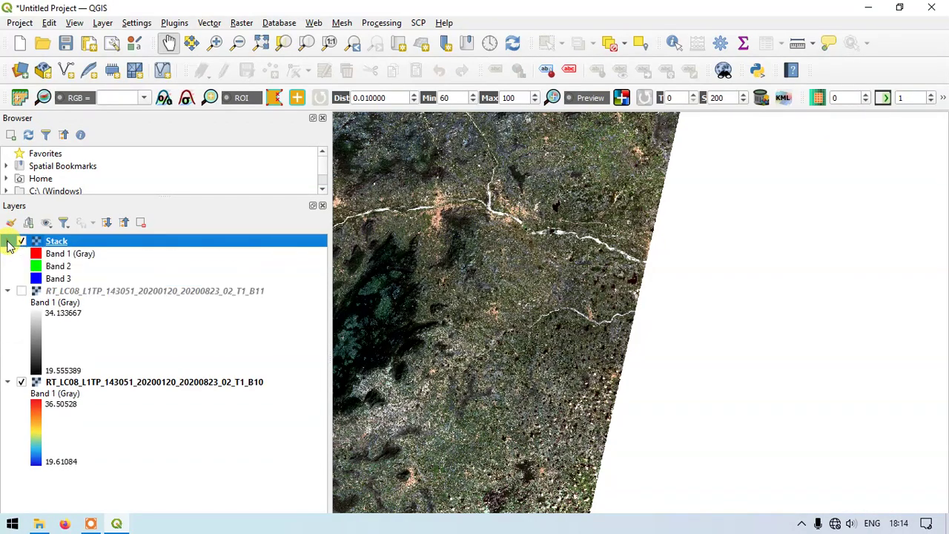
pyautogui.rightClick(59, 242)
# Set Stack's bands to red Band 4, green Band 3, blue Band 2 and apply.
pyautogui.click(118, 494)
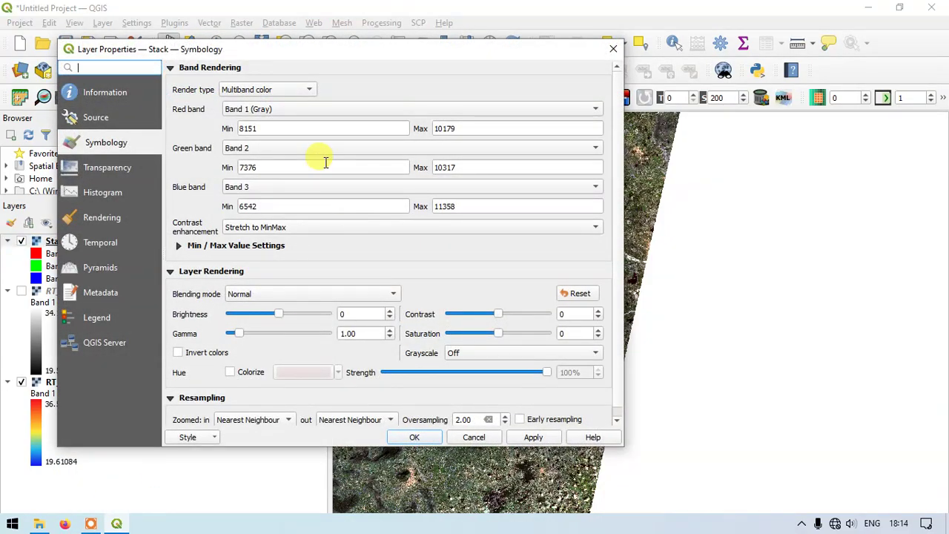
pyautogui.click(290, 114)
pyautogui.click(266, 151)
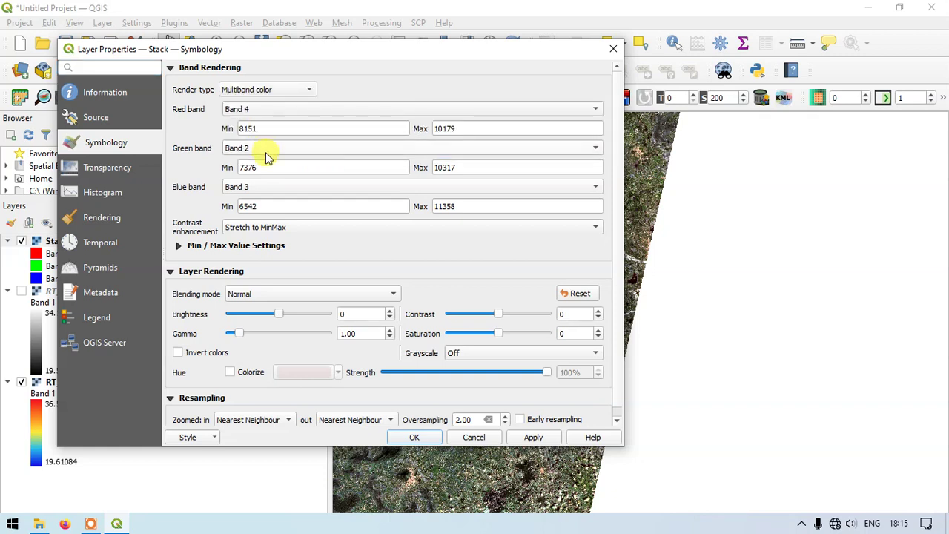
pyautogui.click(266, 152)
pyautogui.click(266, 164)
pyautogui.click(266, 188)
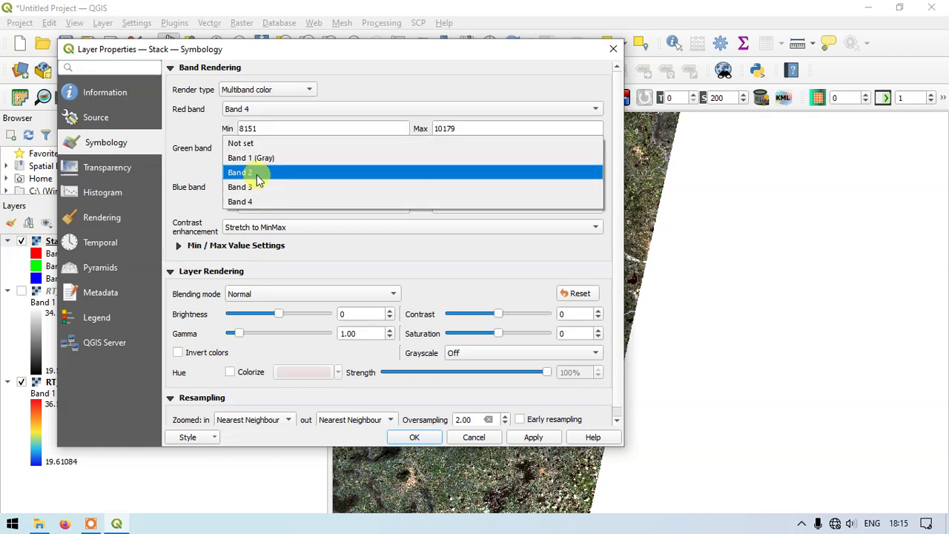
pyautogui.click(256, 172)
pyautogui.click(533, 437)
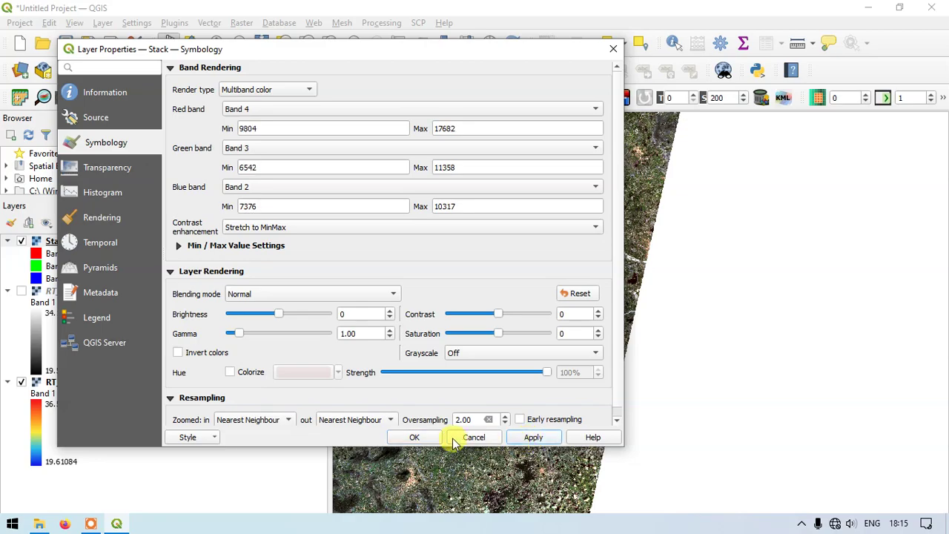
pyautogui.click(415, 437)
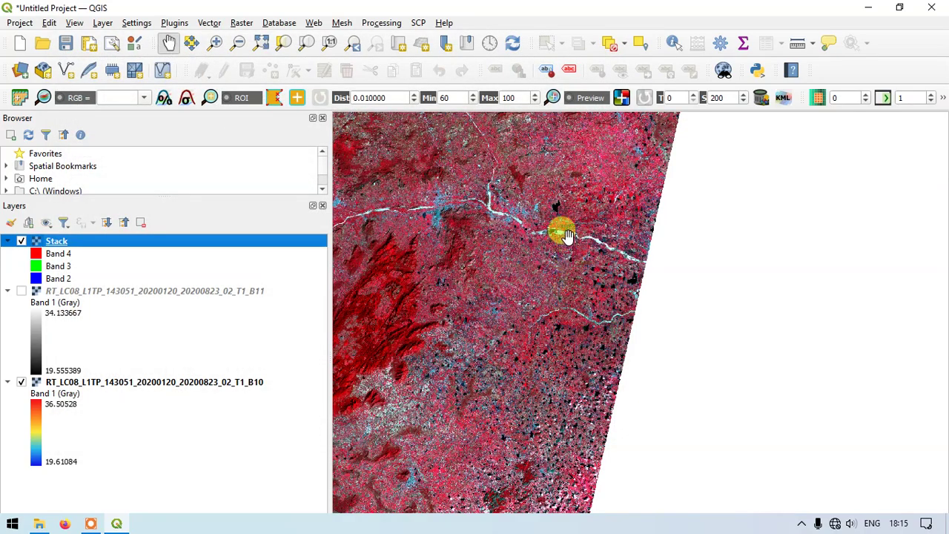
# Move to another part of the scene and toggle false-colour Stack against the Band 10 map.
pyautogui.scroll(-3, 536, 211)
pyautogui.scroll(5, 537, 211)
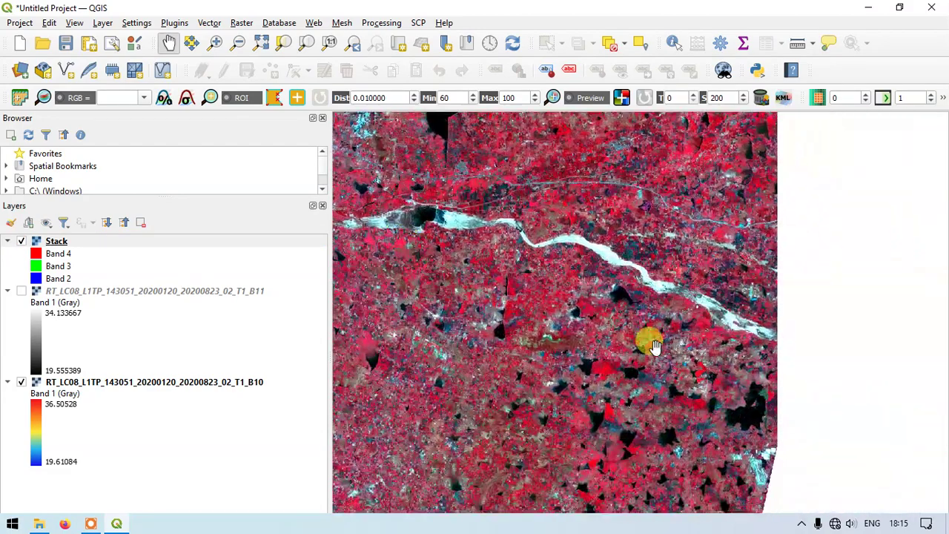
pyautogui.moveTo(652, 345); pyautogui.dragTo(625, 223)
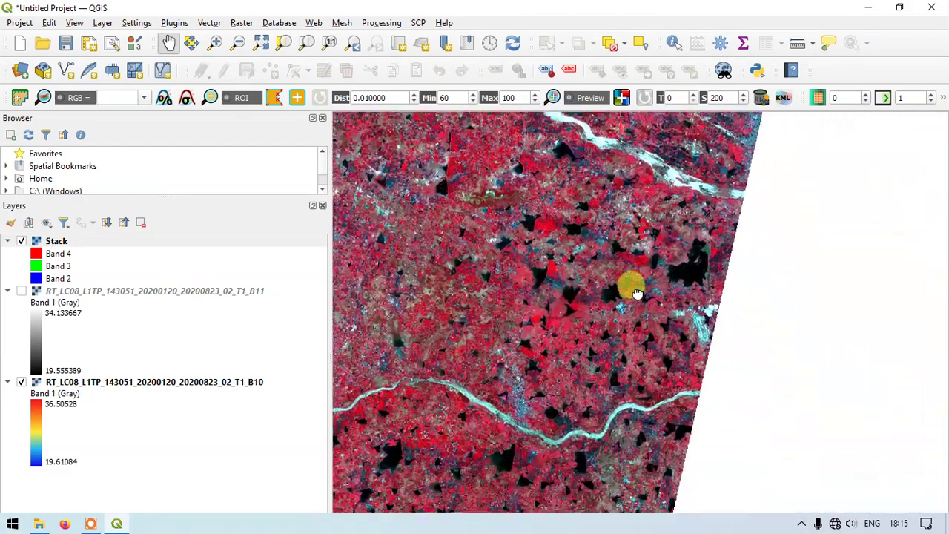
pyautogui.click(22, 241)
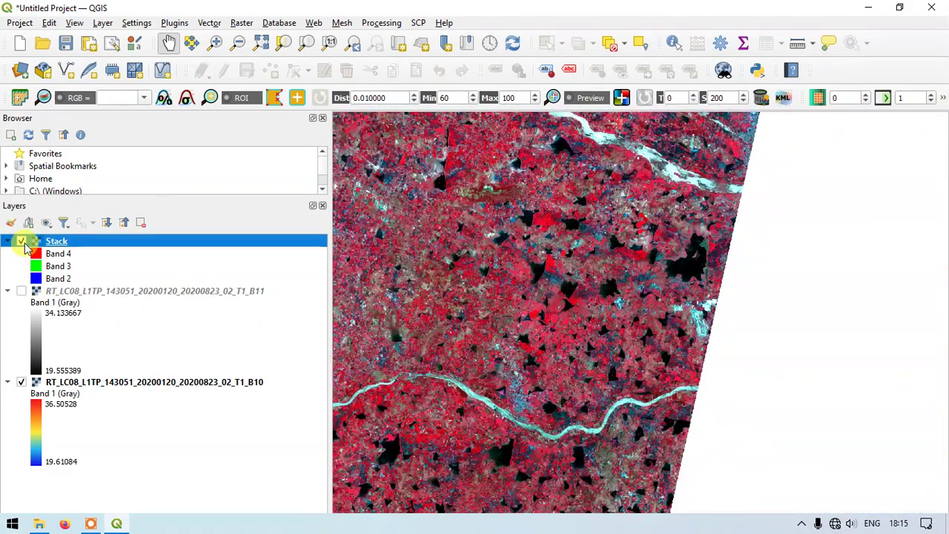
pyautogui.click(21, 240)
pyautogui.click(21, 241)
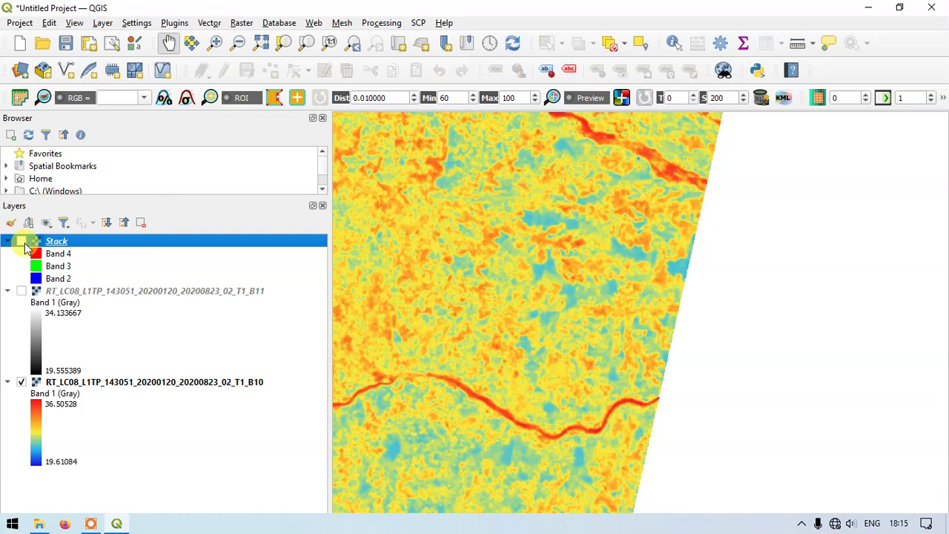
pyautogui.click(22, 241)
pyautogui.click(22, 241)
pyautogui.click(22, 241)
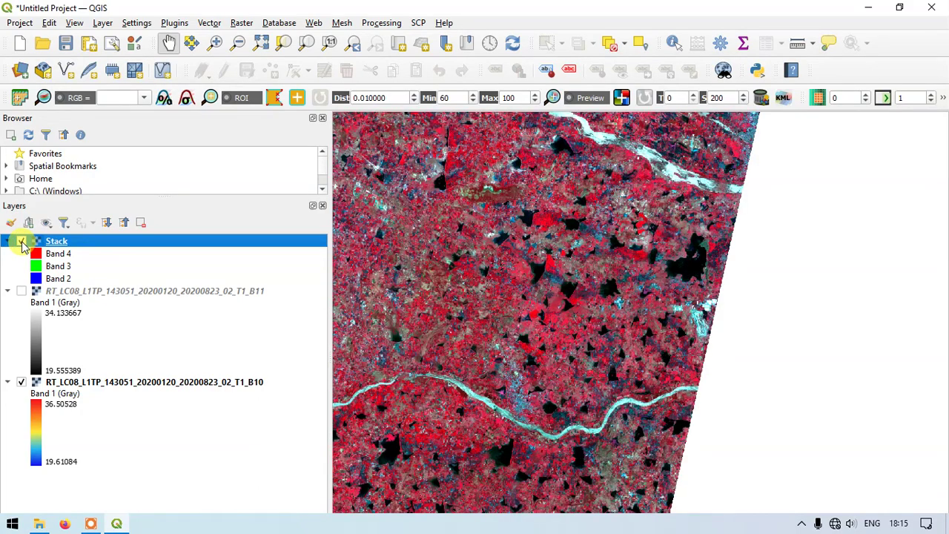
pyautogui.click(22, 241)
pyautogui.click(22, 241)
# Bring the red ridge area into view and flick Stack off and on to compare.
pyautogui.scroll(2, 668, 335)
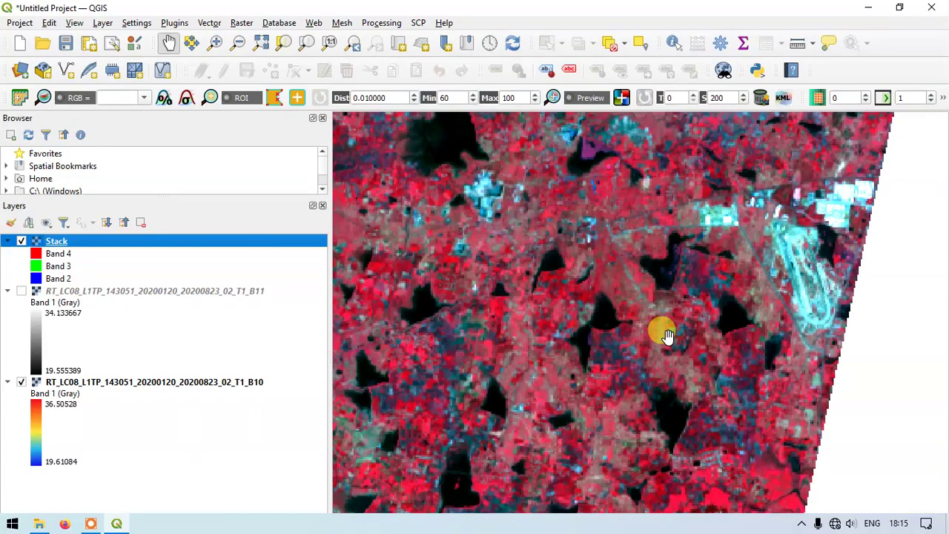
pyautogui.scroll(-4, 663, 332)
pyautogui.scroll(3, 637, 324)
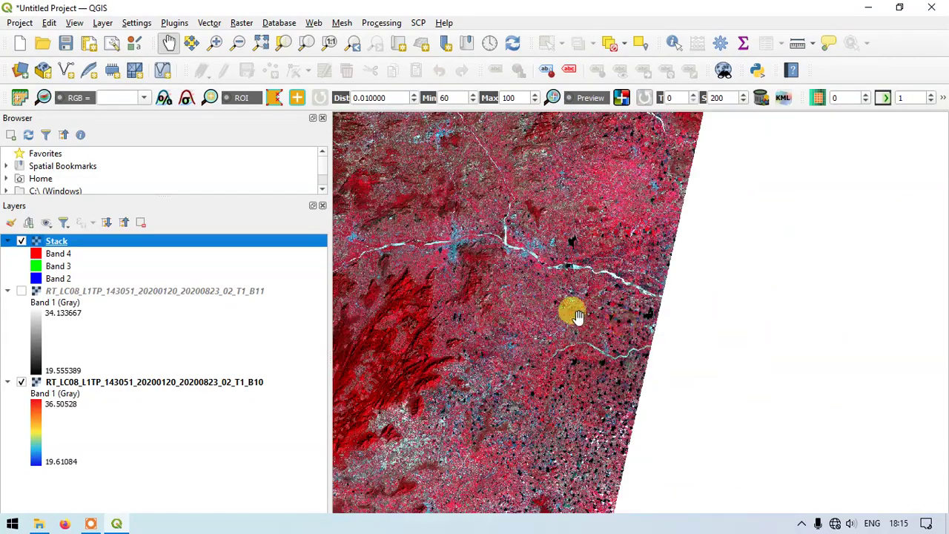
pyautogui.moveTo(434, 301); pyautogui.dragTo(703, 243)
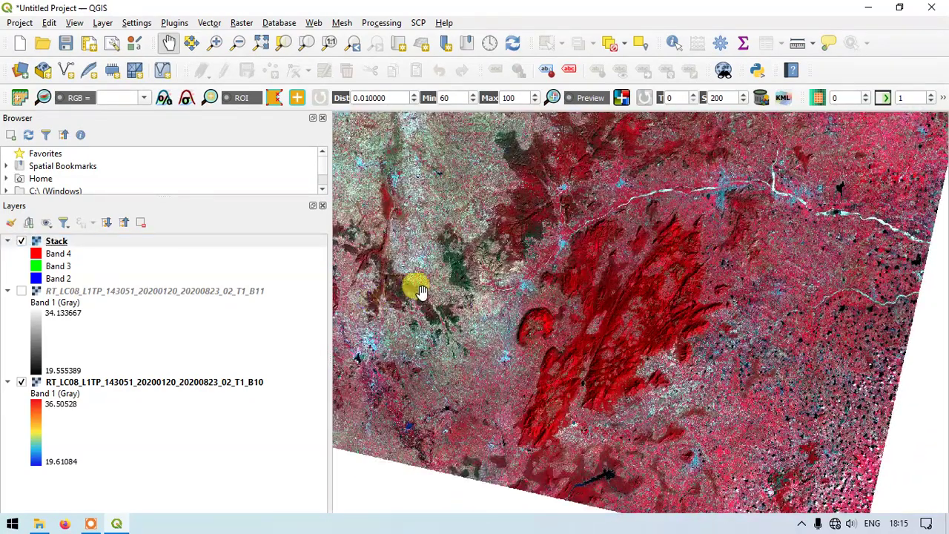
pyautogui.scroll(-2, 467, 244)
pyautogui.scroll(3, 454, 395)
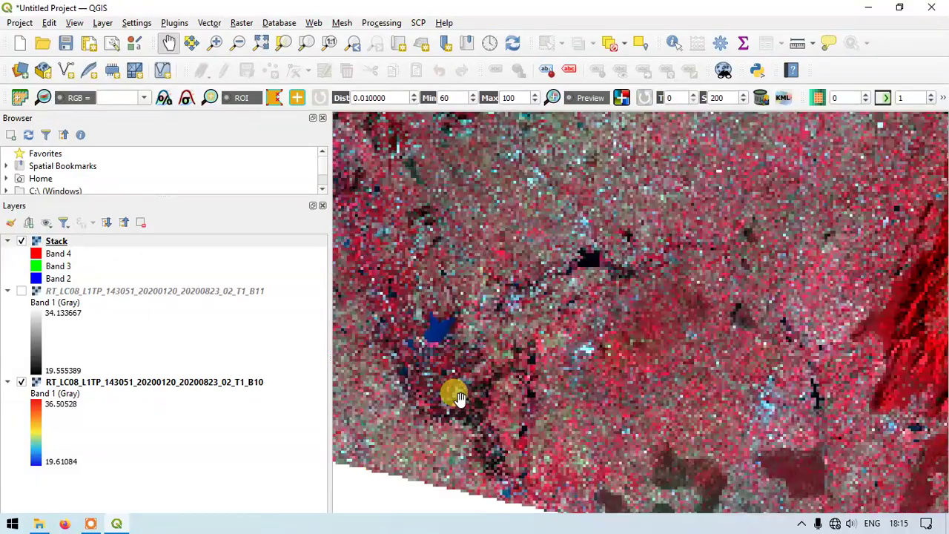
pyautogui.click(24, 245)
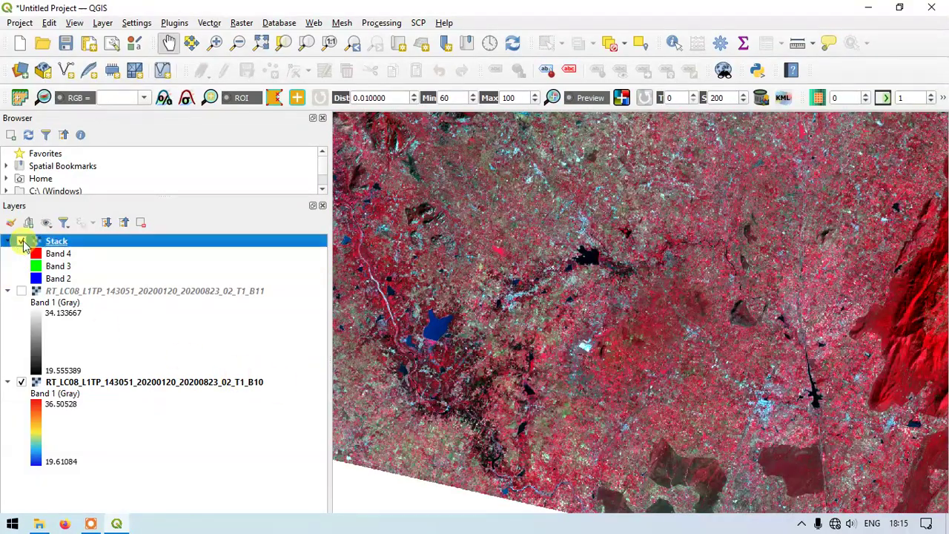
pyautogui.click(22, 242)
pyautogui.click(23, 241)
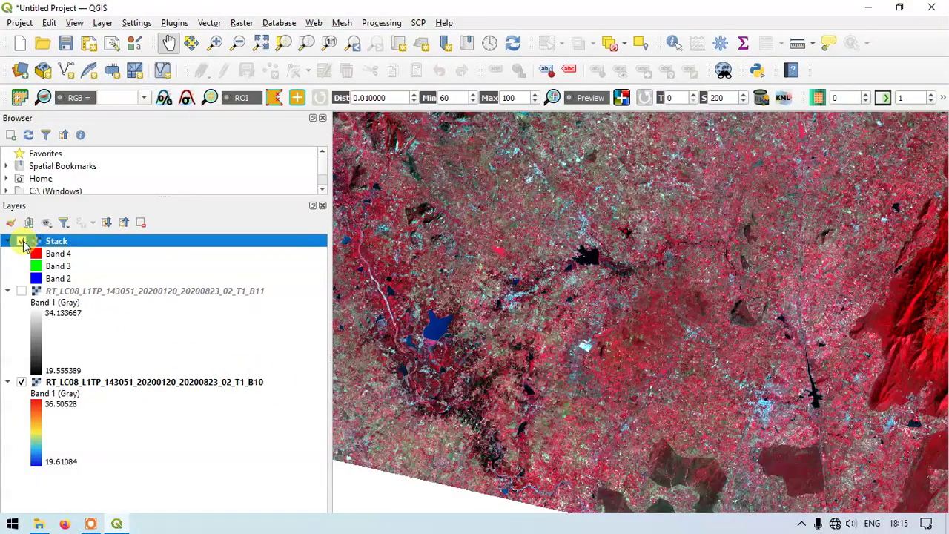